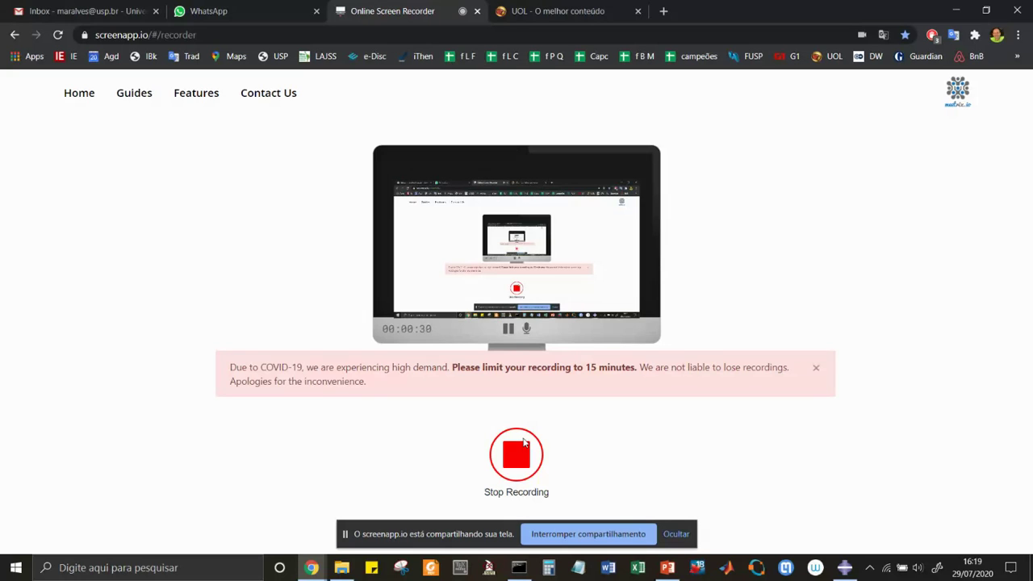
# Switch from the screen recorder to the Abaqus/CAE window
pyautogui.hotkey('alt', 'Tab')
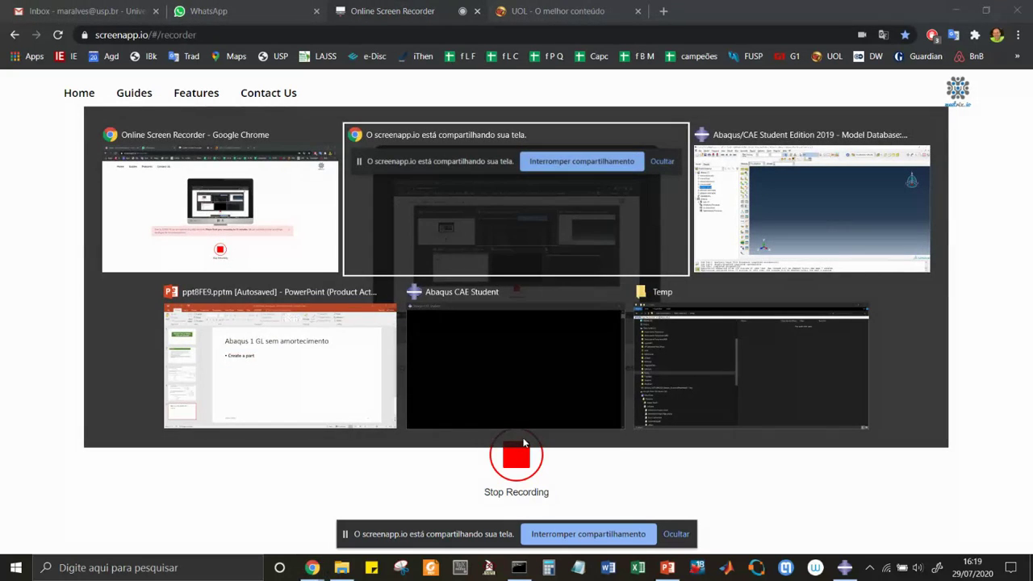
pyautogui.hotkey('alt', 'Tab')
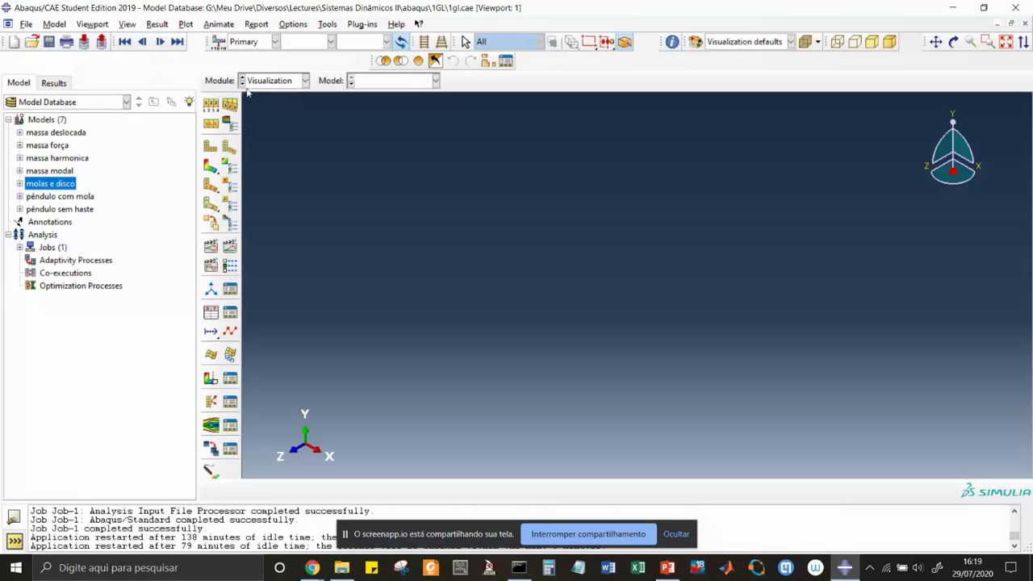
# Switch the module to Part, then Property, back to Part, and select the Models container
pyautogui.click(305, 80)
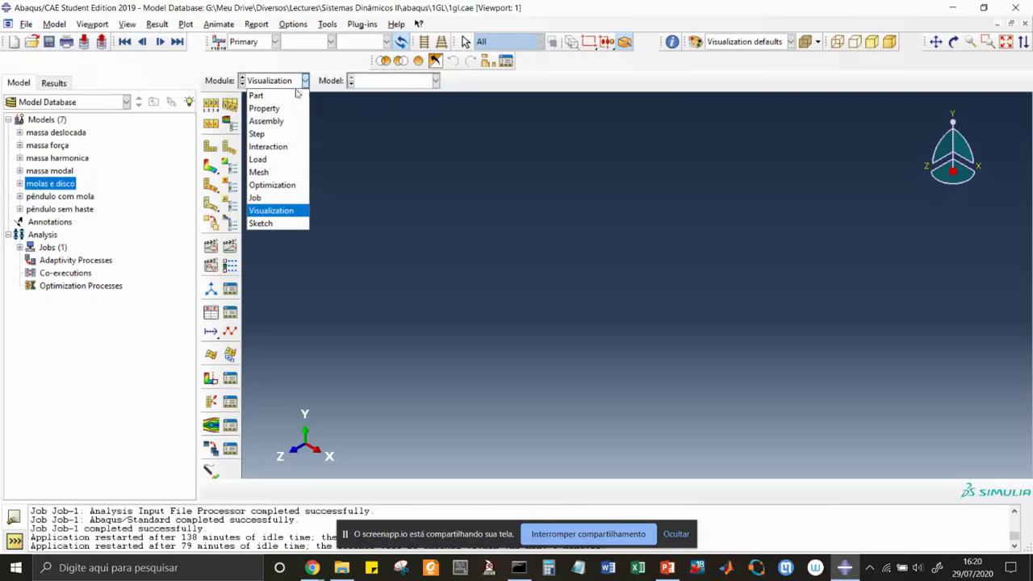
pyautogui.click(284, 98)
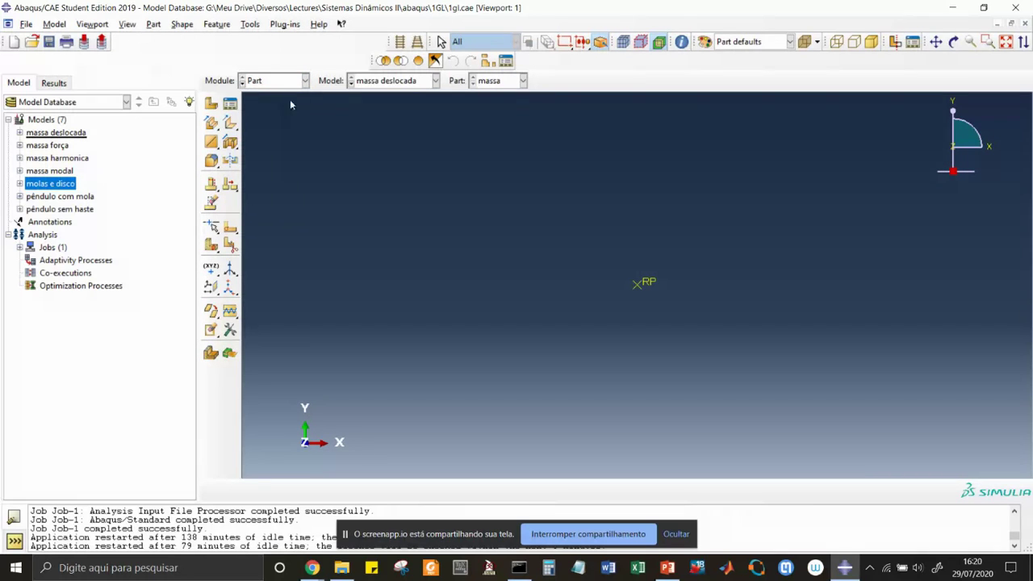
pyautogui.click(305, 81)
pyautogui.click(289, 110)
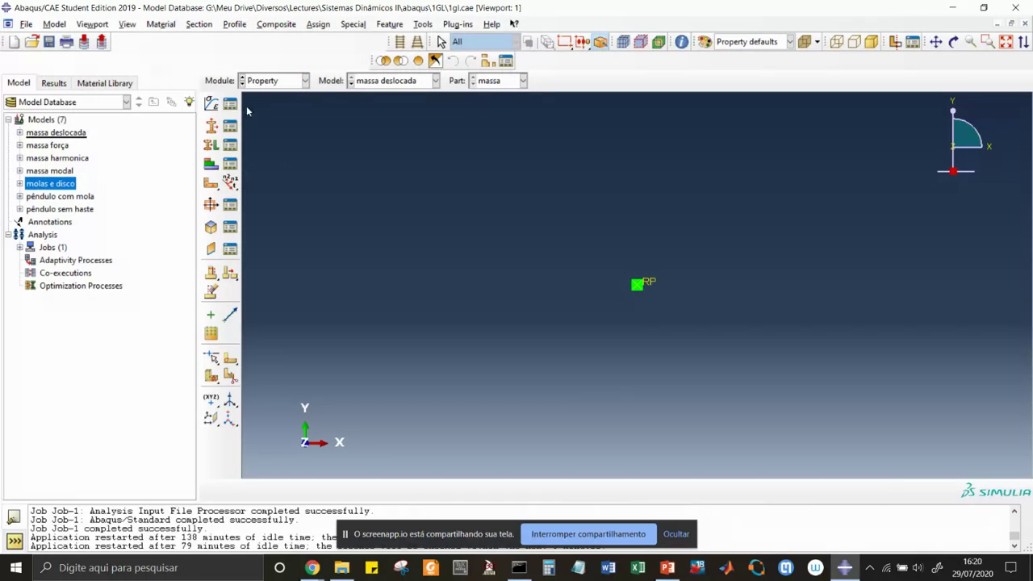
pyautogui.click(305, 81)
pyautogui.click(292, 95)
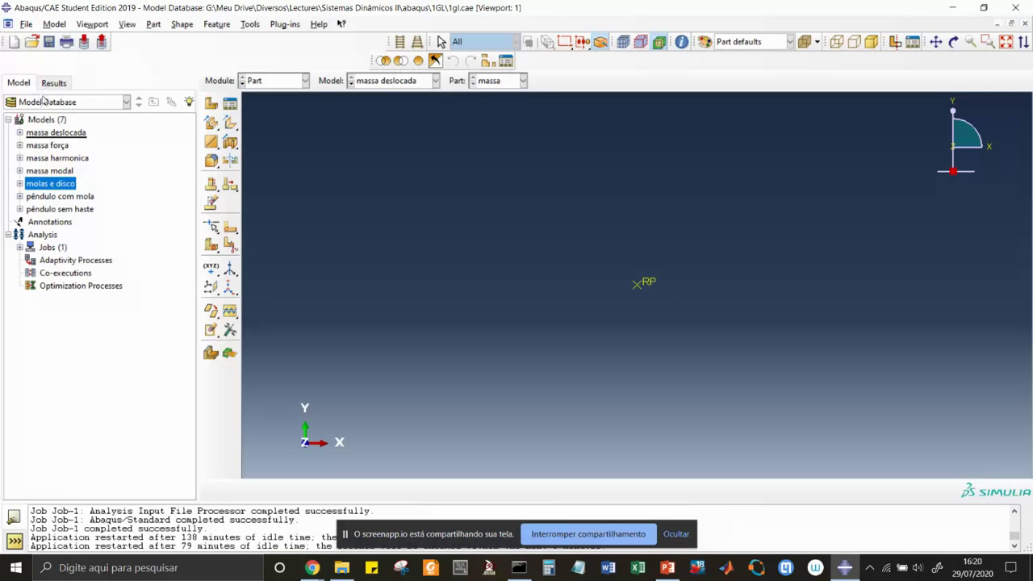
pyautogui.click(42, 121)
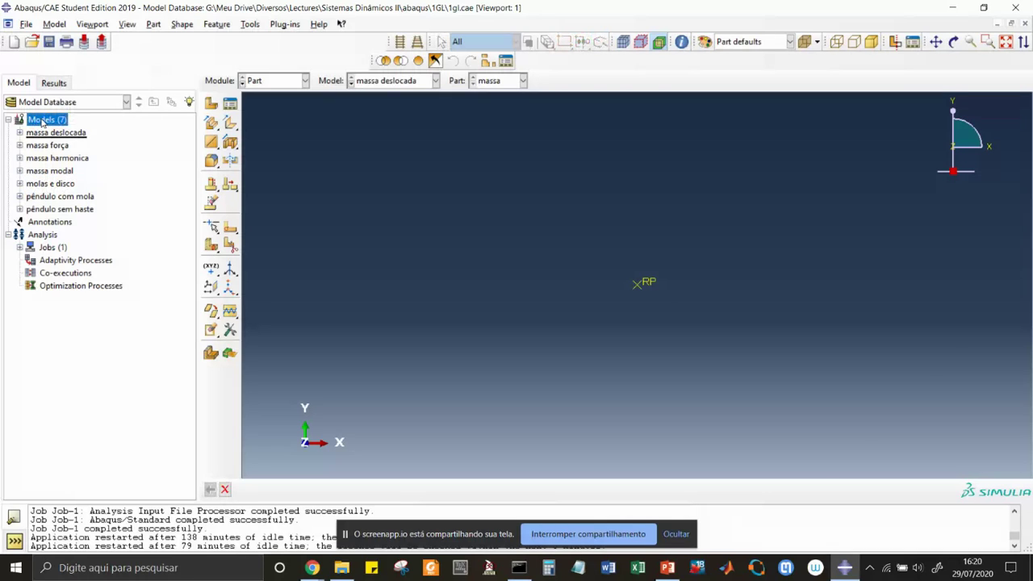
# Create a new model named 'mass-spring' and expand its contents in the tree
pyautogui.rightClick(42, 120)
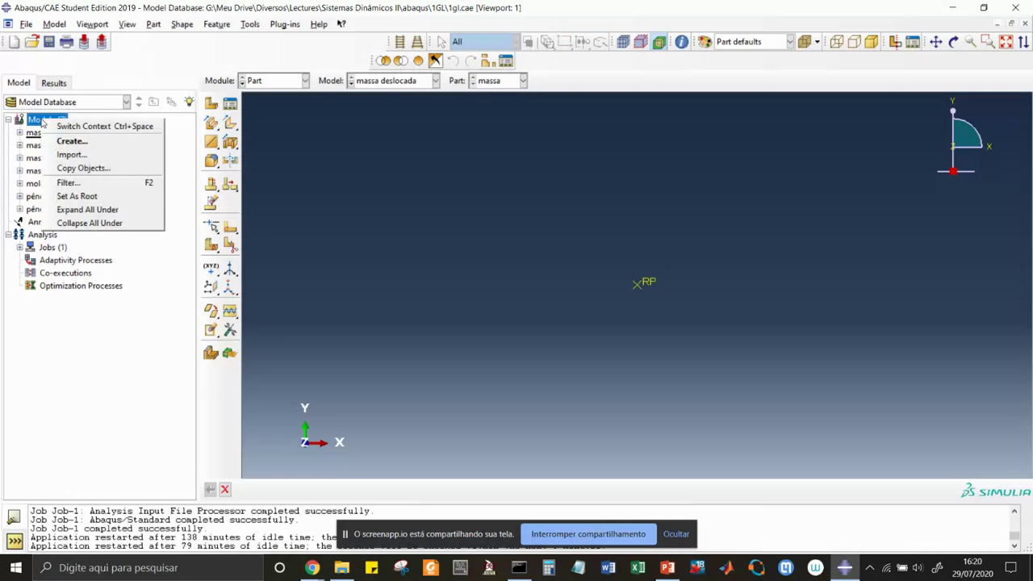
pyautogui.click(71, 142)
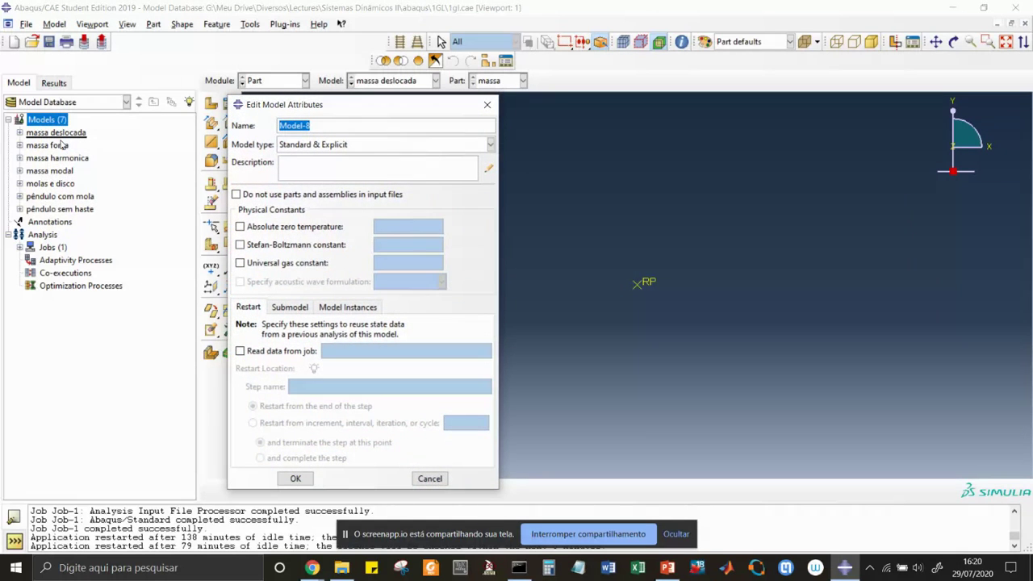
pyautogui.write('ma')
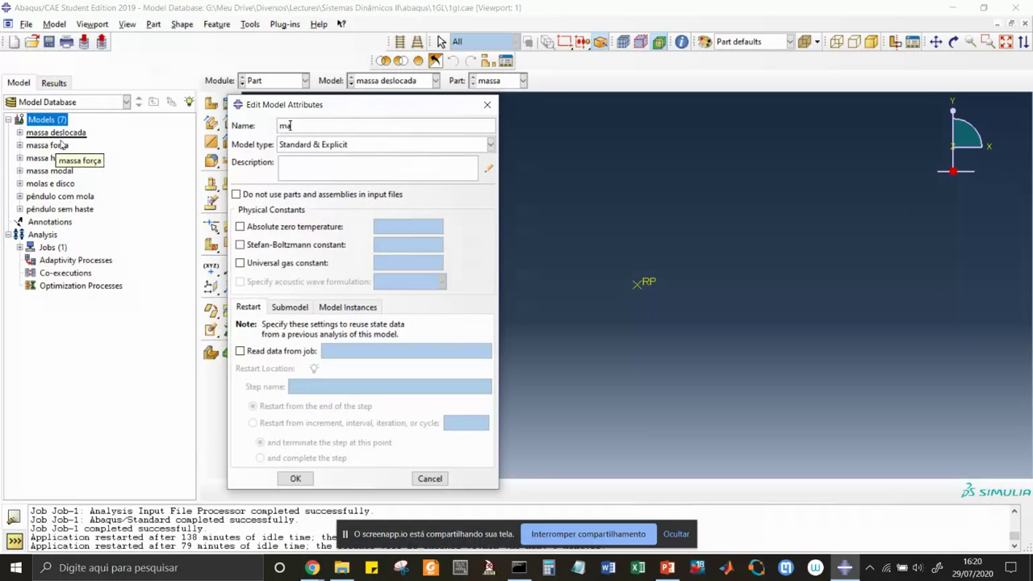
pyautogui.write('ss-spring')
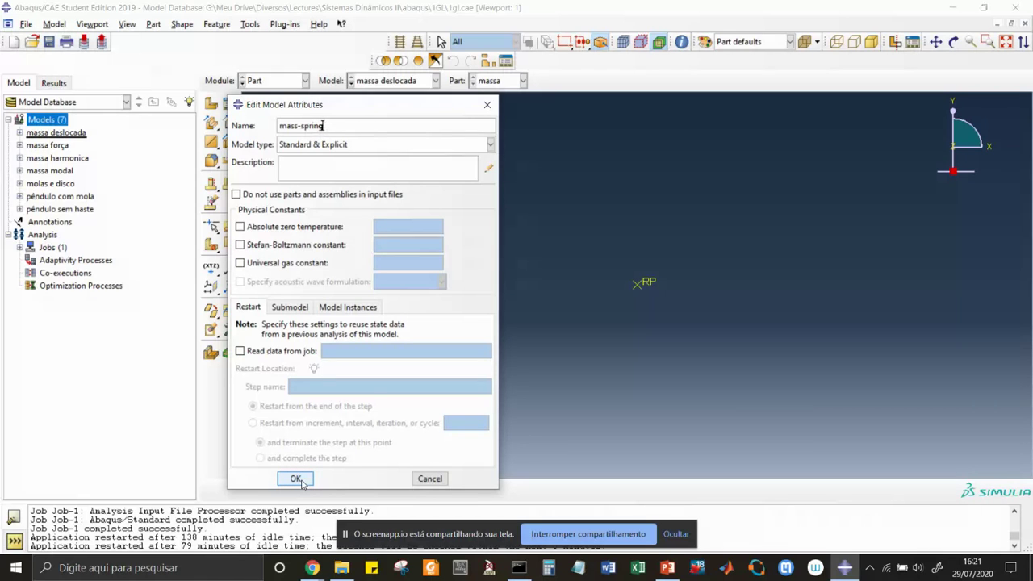
pyautogui.click(296, 478)
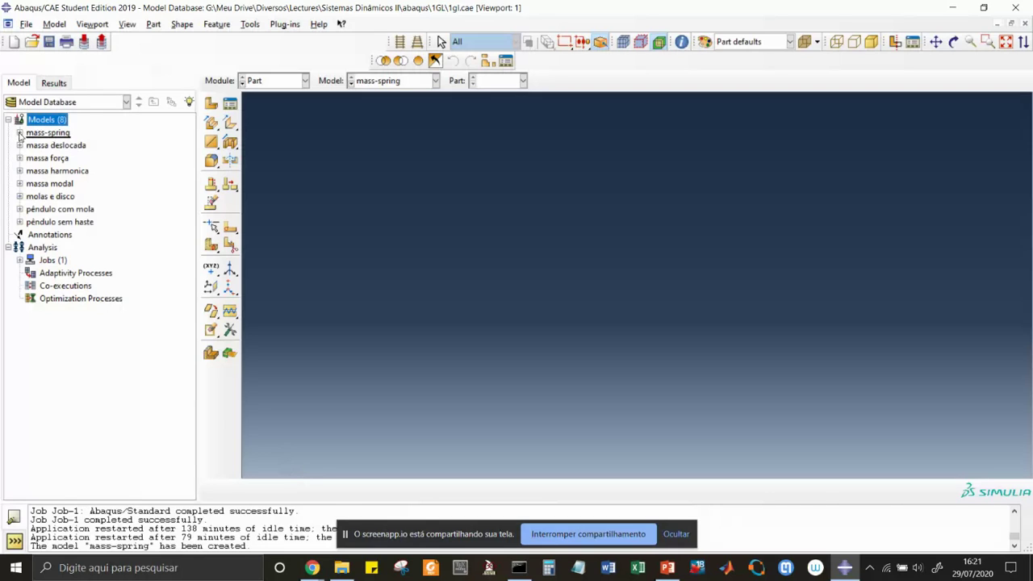
pyautogui.click(19, 132)
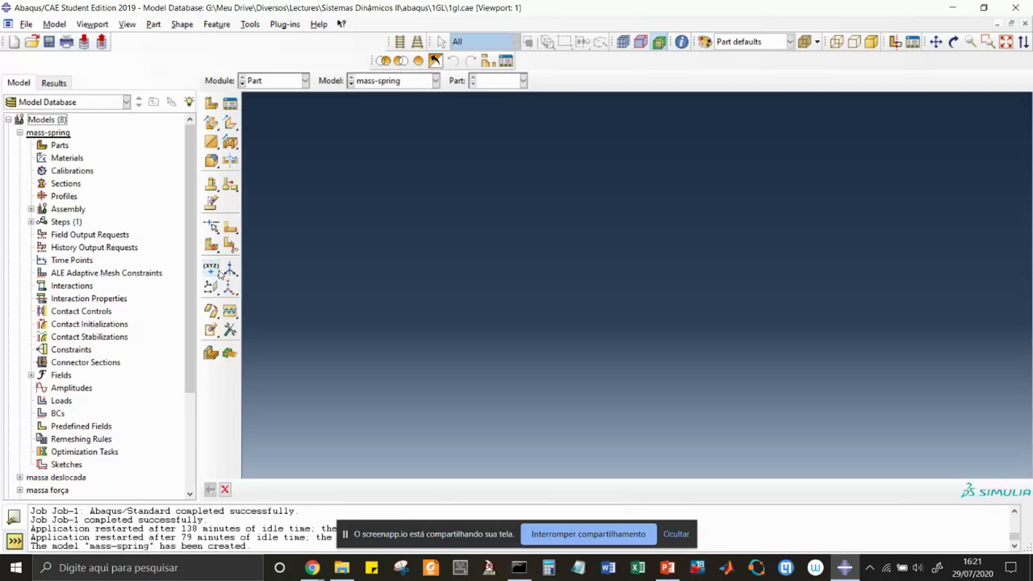
# Create a 2D planar discrete rigid point part named 'mass' with its point at the origin
pyautogui.click(63, 146)
pyautogui.rightClick(67, 150)
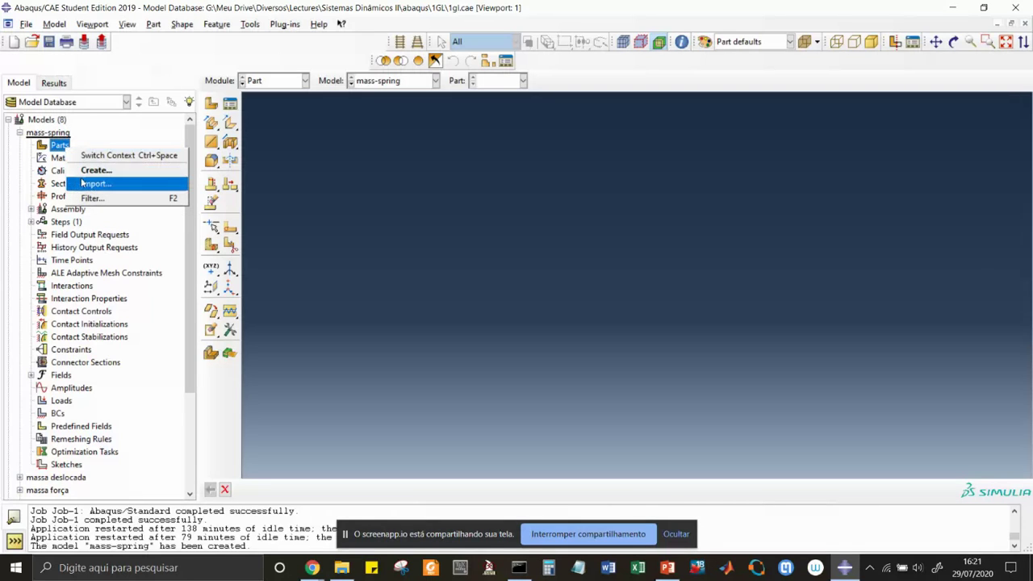
pyautogui.click(89, 174)
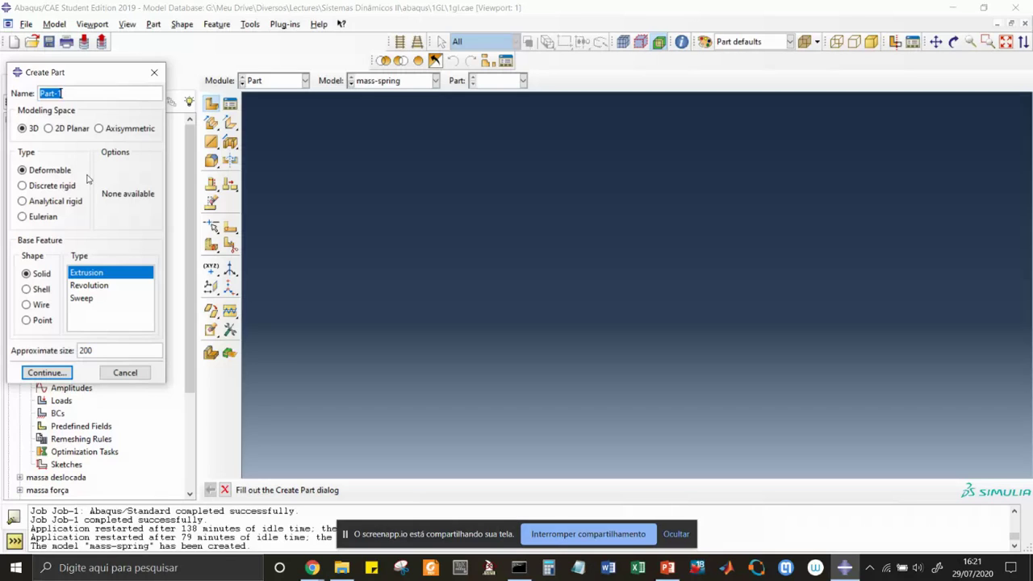
pyautogui.write('mass')
pyautogui.click(53, 131)
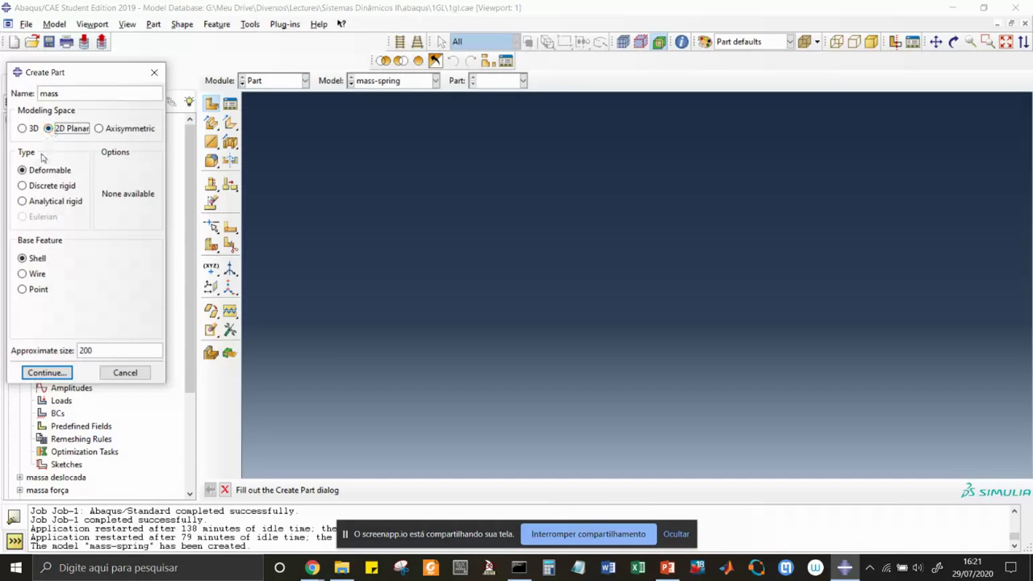
pyautogui.click(23, 186)
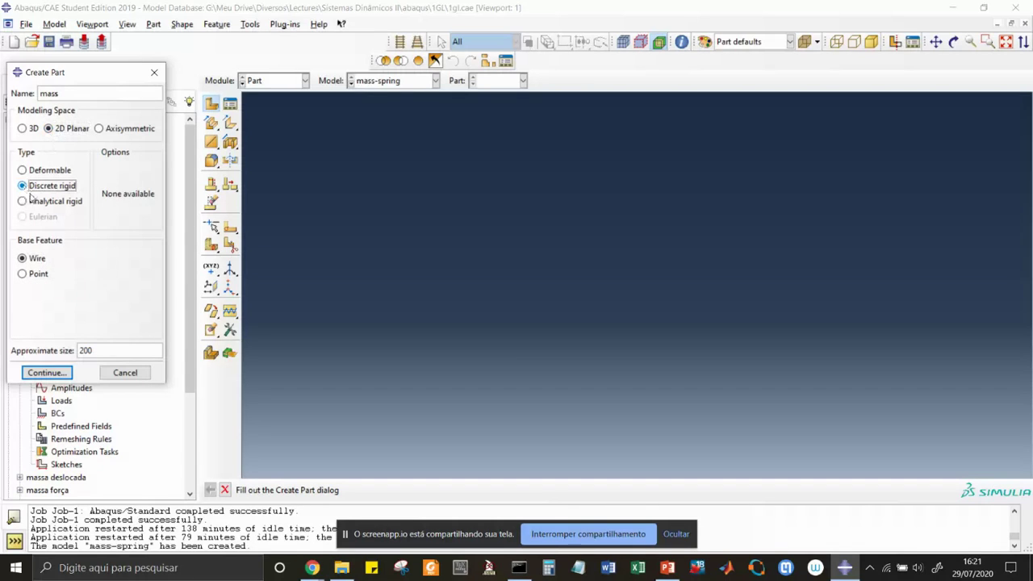
pyautogui.click(24, 274)
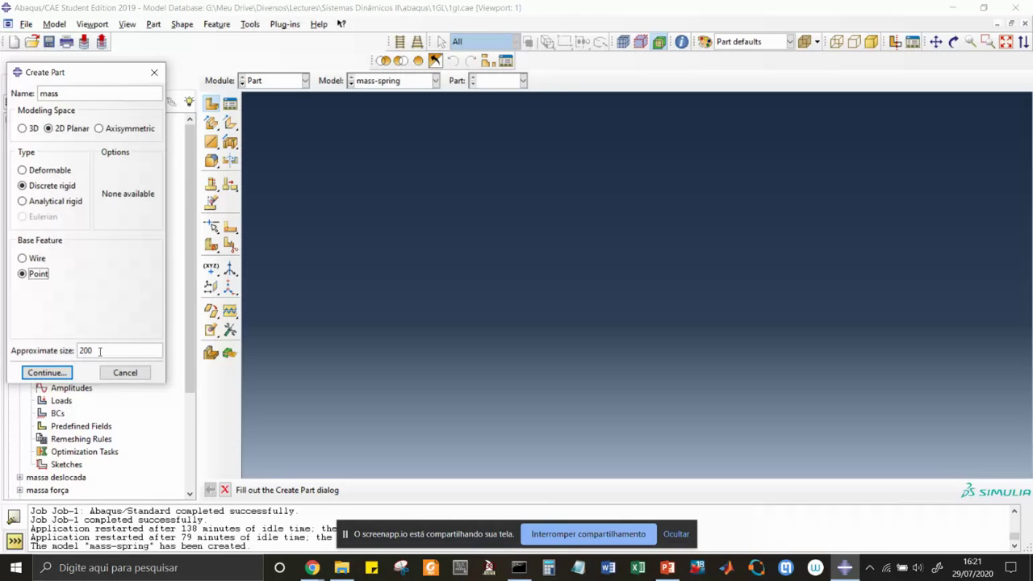
pyautogui.click(101, 350)
pyautogui.write('e-3')
pyautogui.click(57, 374)
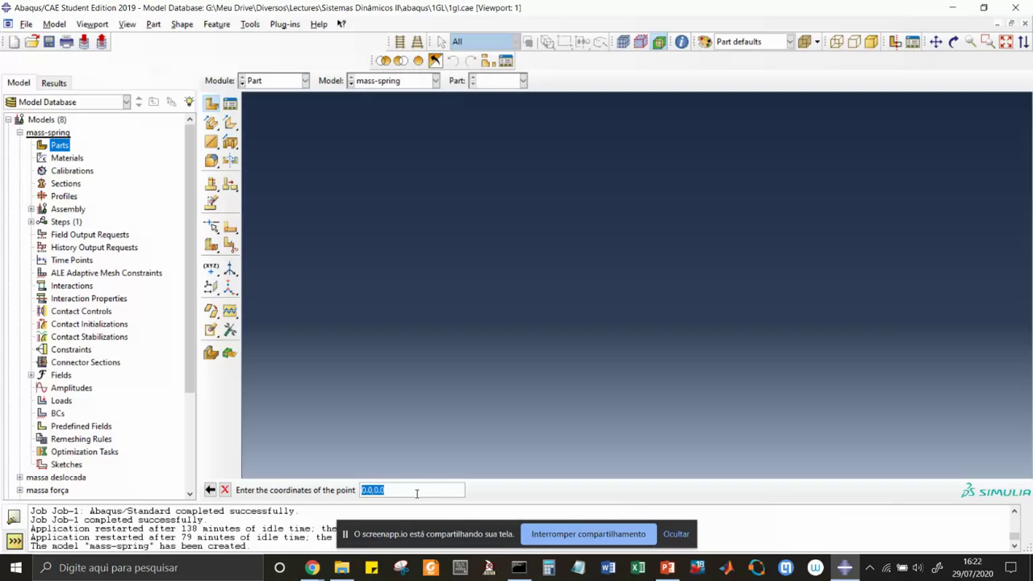
pyautogui.press('Return')
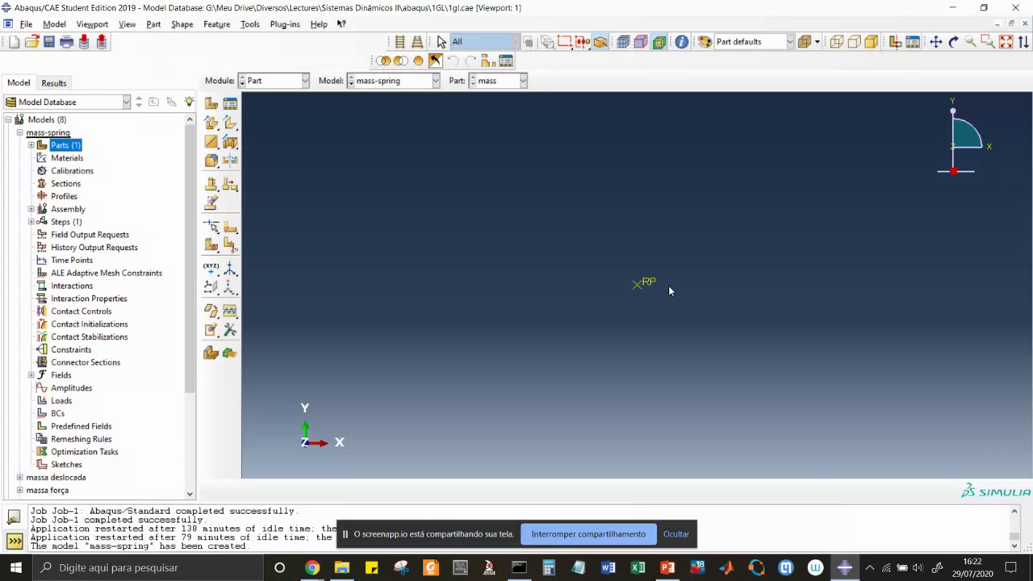
# Give the mass part's reference point a point inertia 'inertia_of_mass' with isotropic mass 1
pyautogui.click(31, 146)
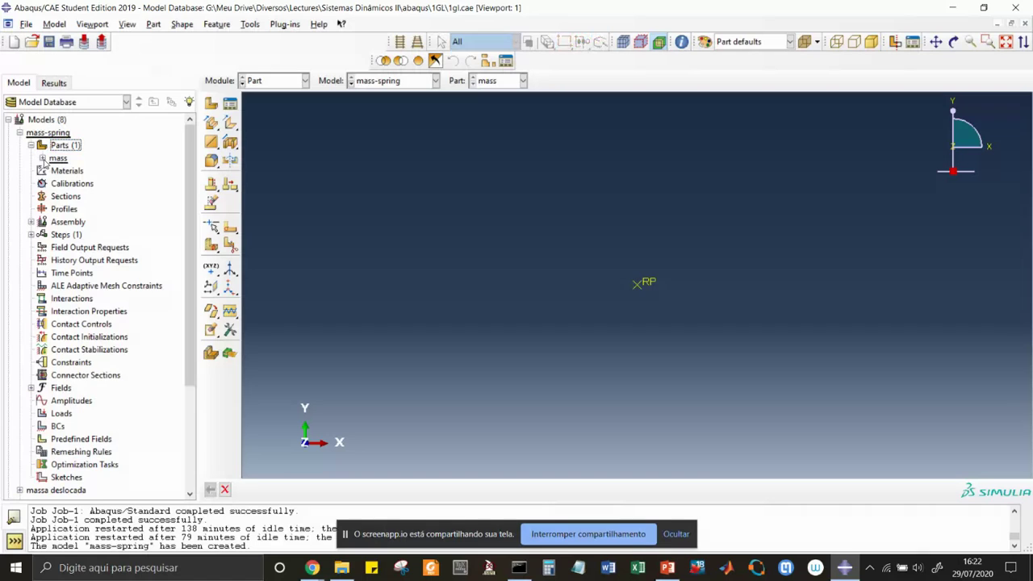
pyautogui.click(42, 158)
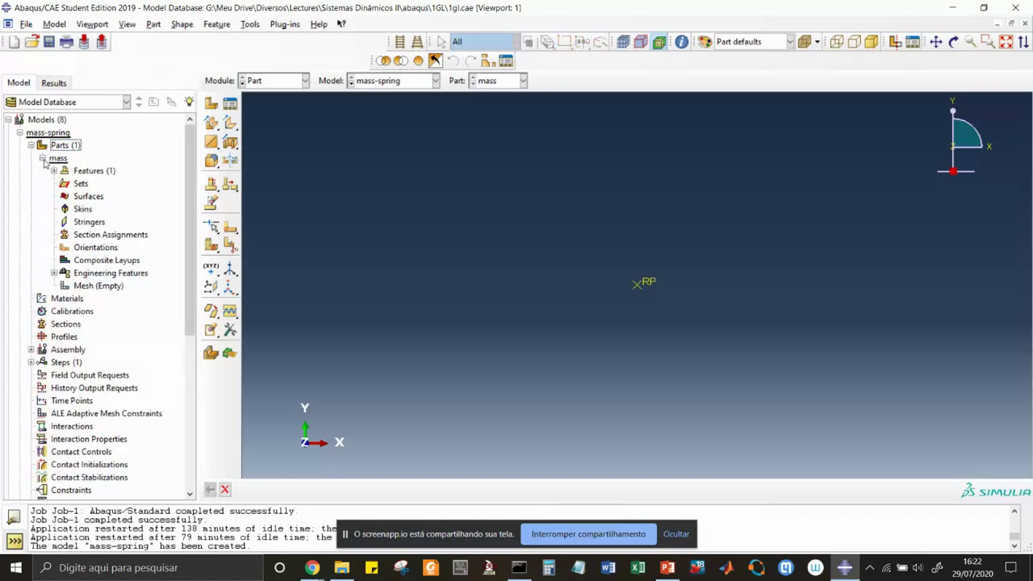
pyautogui.click(54, 273)
pyautogui.doubleClick(97, 287)
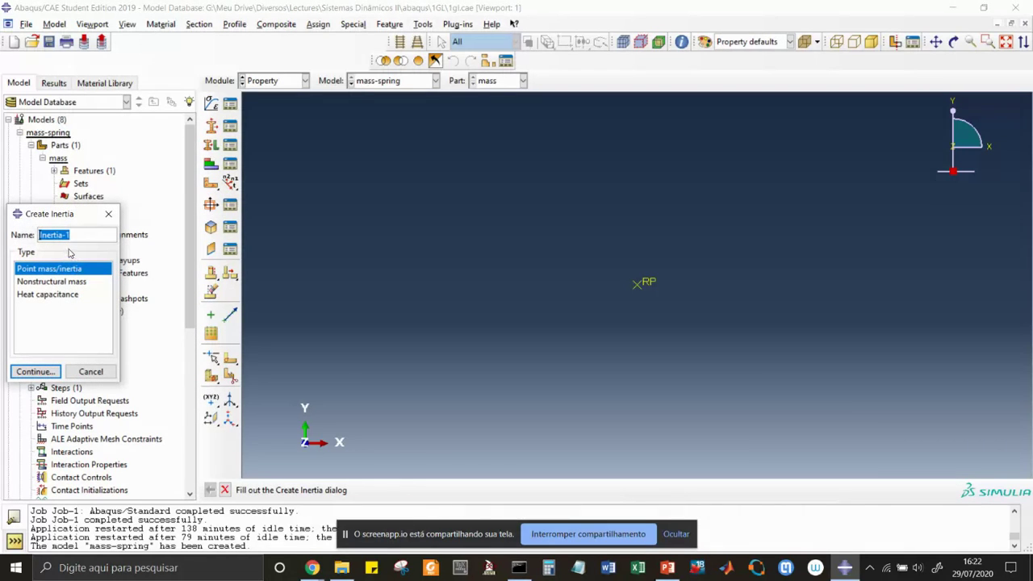
pyautogui.write('inertia_of_mass')
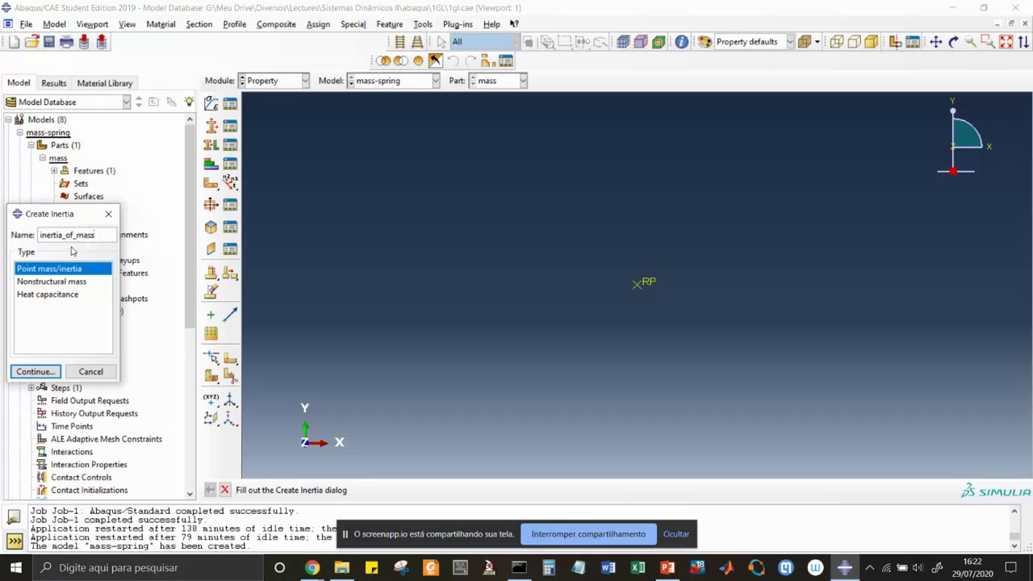
pyautogui.click(34, 372)
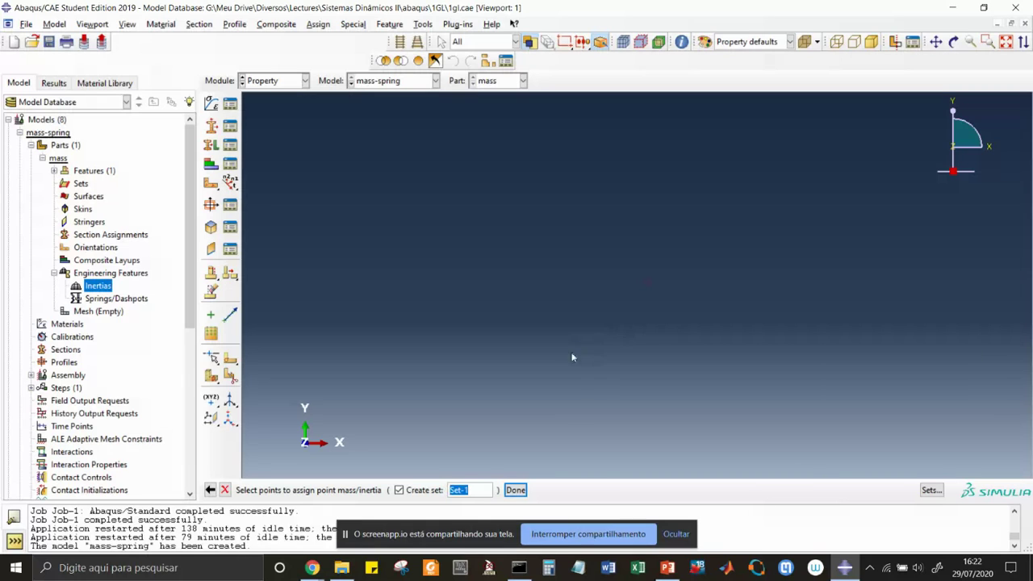
pyautogui.click(516, 490)
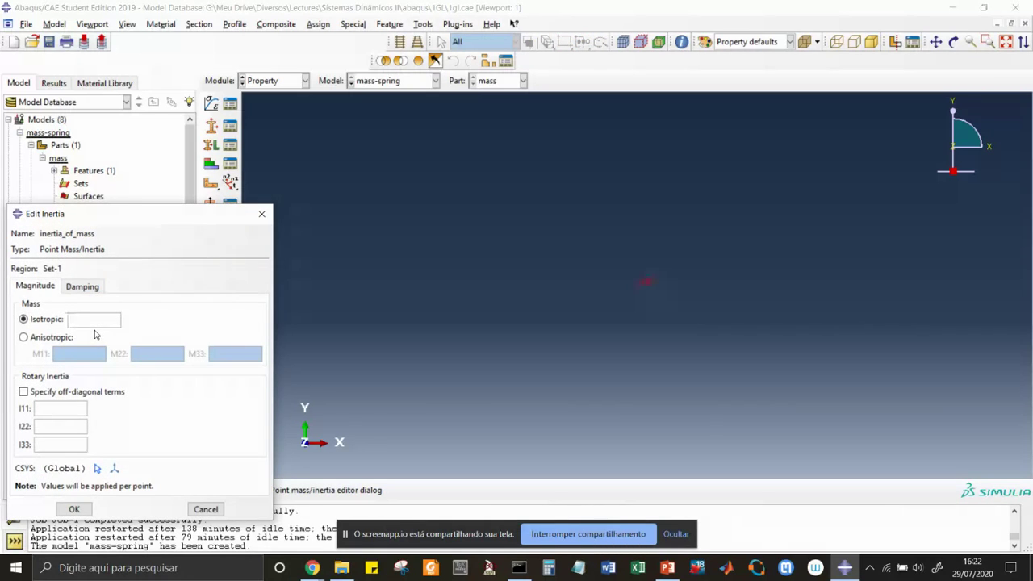
pyautogui.write('1')
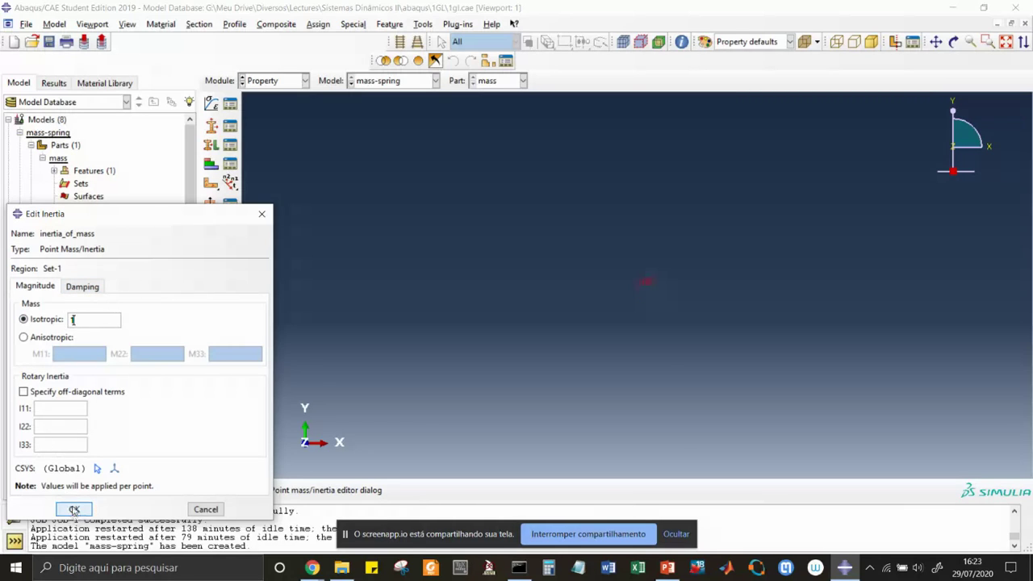
pyautogui.click(74, 511)
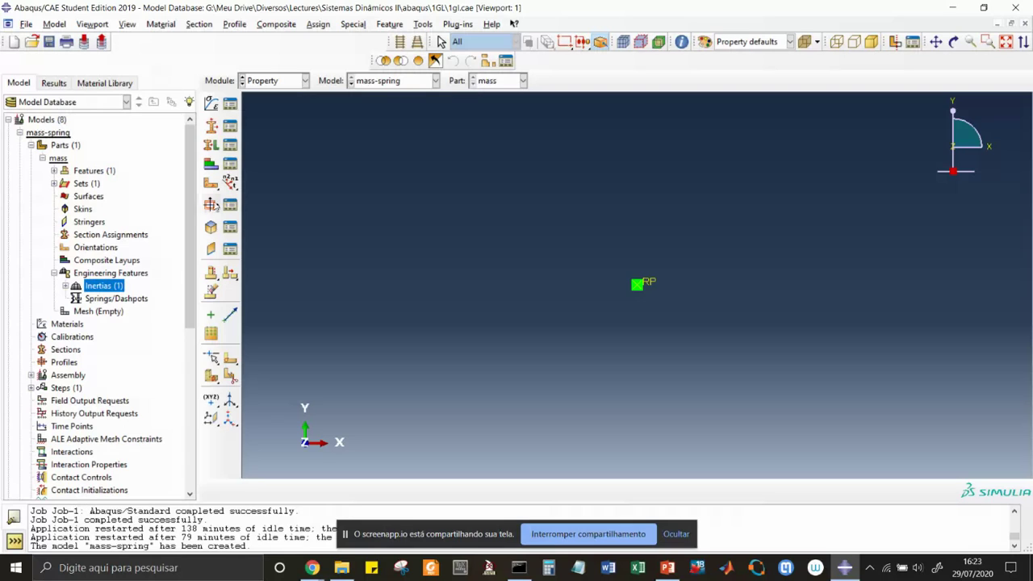
# Collapse Parts, switch to the Assembly module, and expand the Assembly branch
pyautogui.click(304, 83)
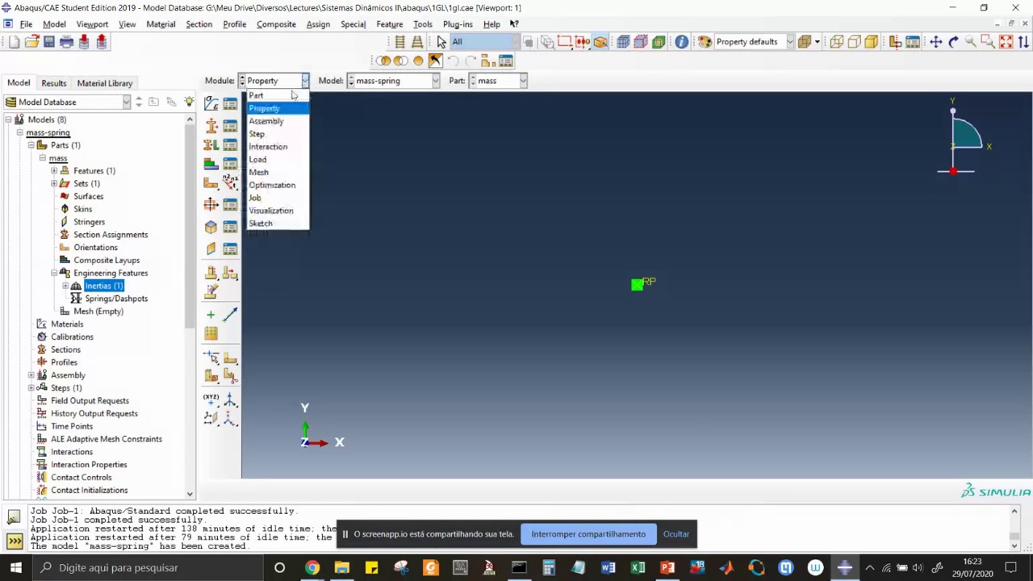
pyautogui.click(285, 96)
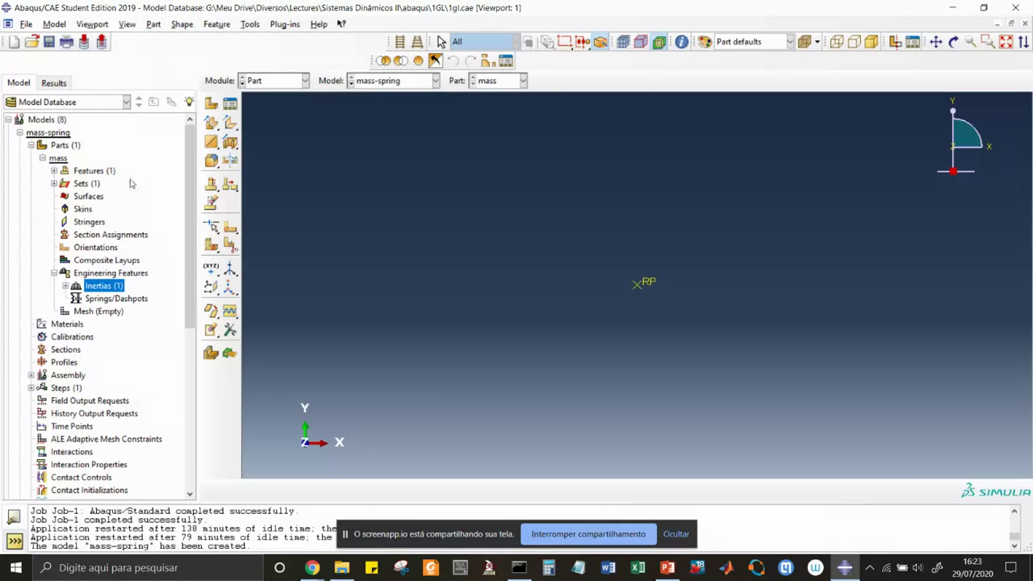
pyautogui.click(42, 159)
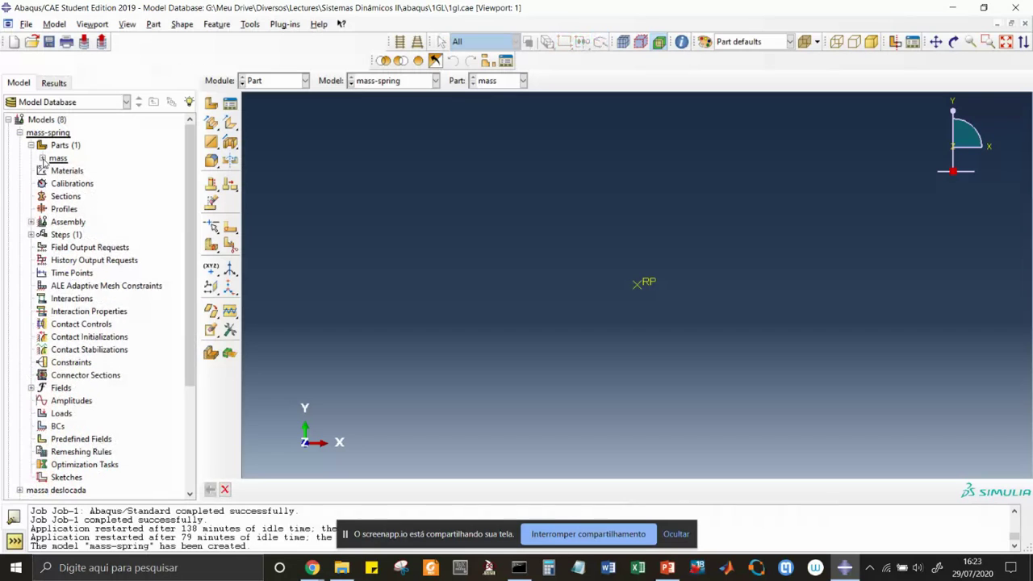
pyautogui.click(305, 81)
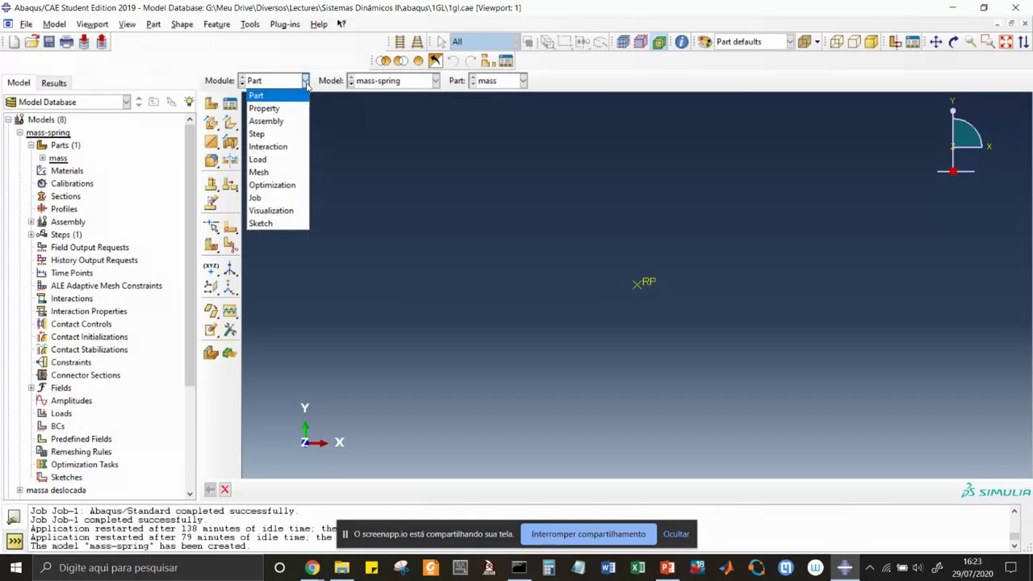
pyautogui.click(279, 125)
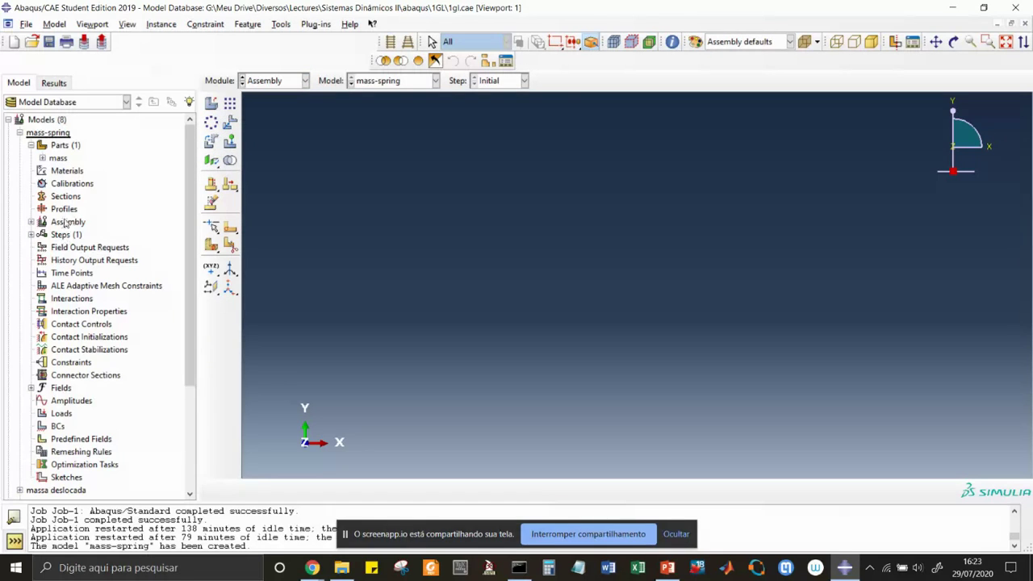
pyautogui.click(31, 146)
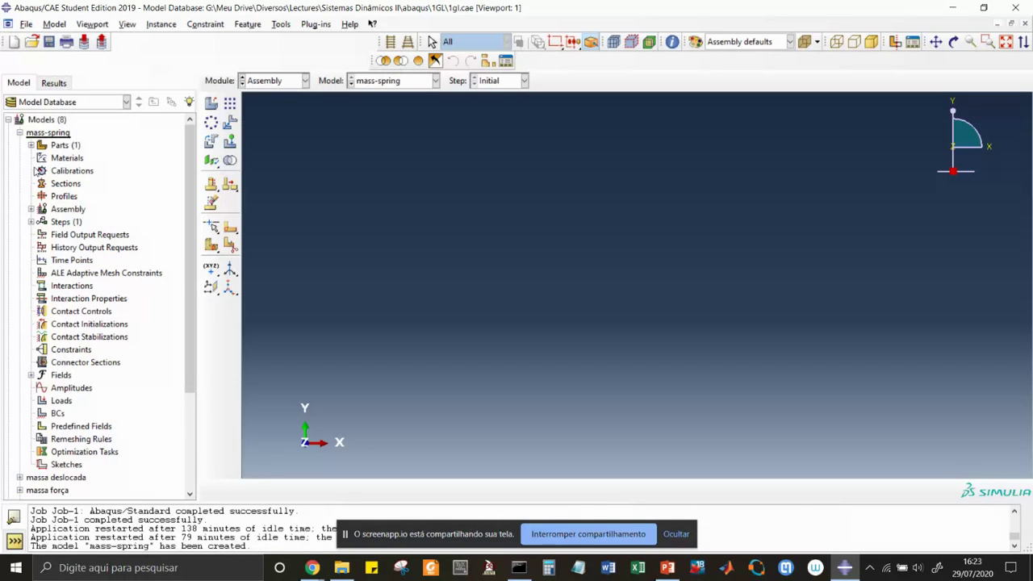
pyautogui.click(30, 209)
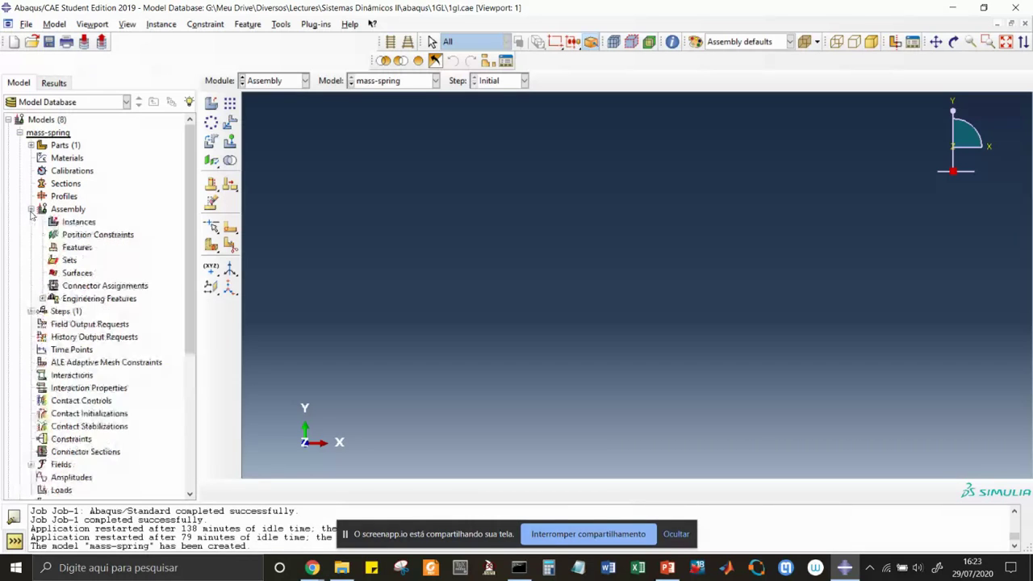
pyautogui.doubleClick(74, 225)
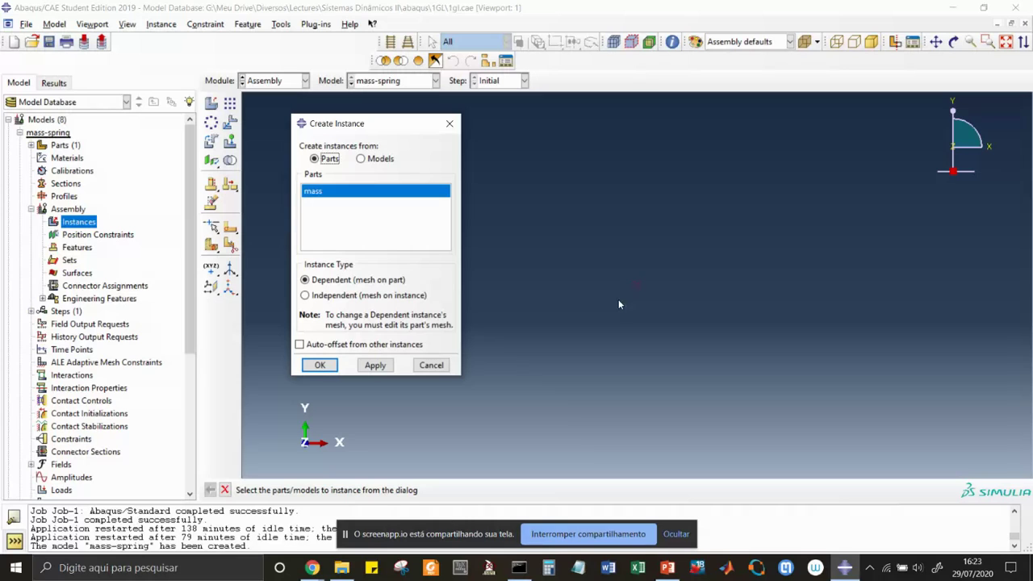
# Add a dependent instance of part 'mass' to the assembly and show its Engineering Features
pyautogui.click(320, 366)
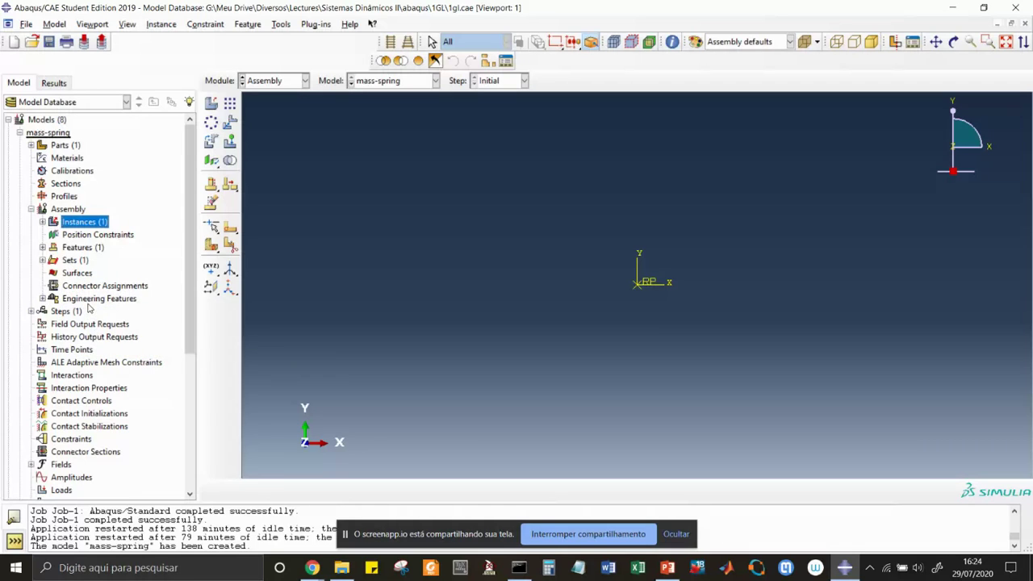
pyautogui.click(43, 298)
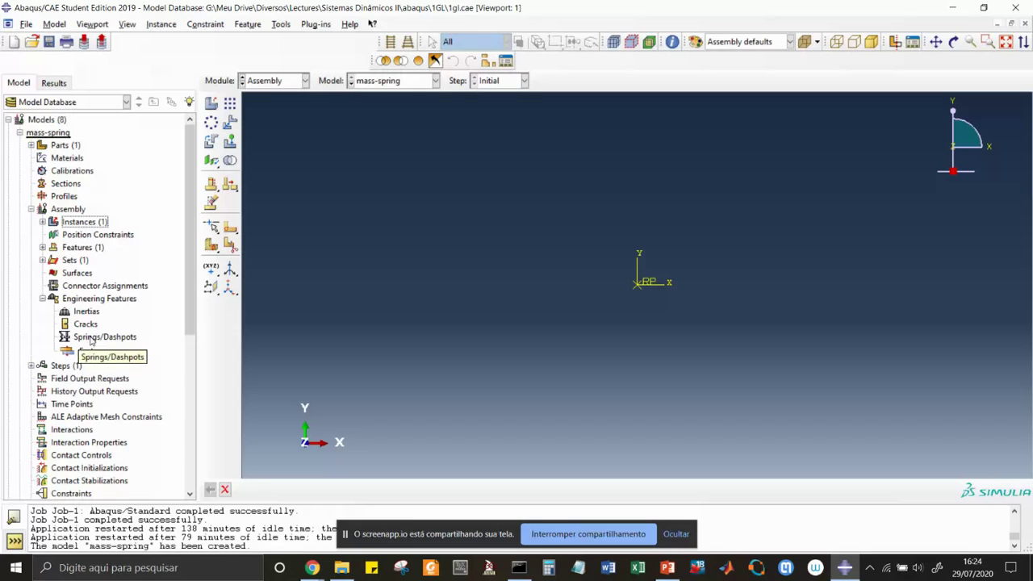
pyautogui.click(71, 210)
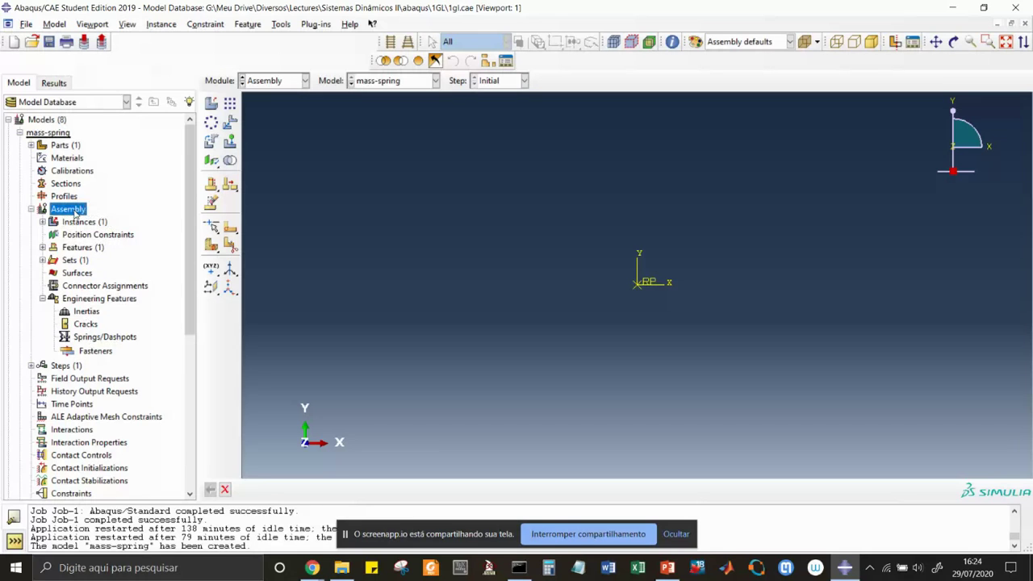
pyautogui.click(281, 25)
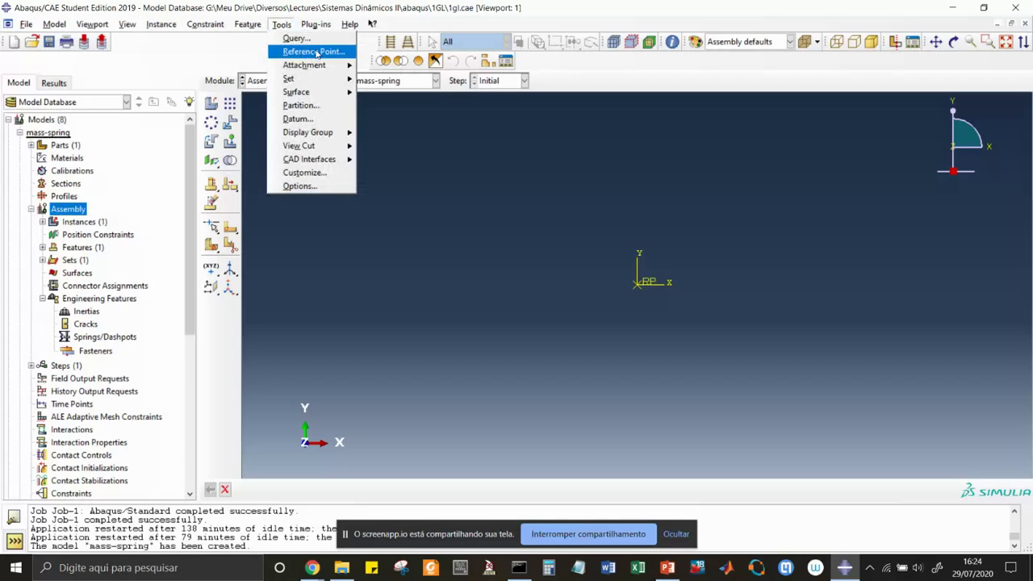
# Create reference point RP-1 at 0,100e-3 above the mass and fit both points in view
pyautogui.click(314, 51)
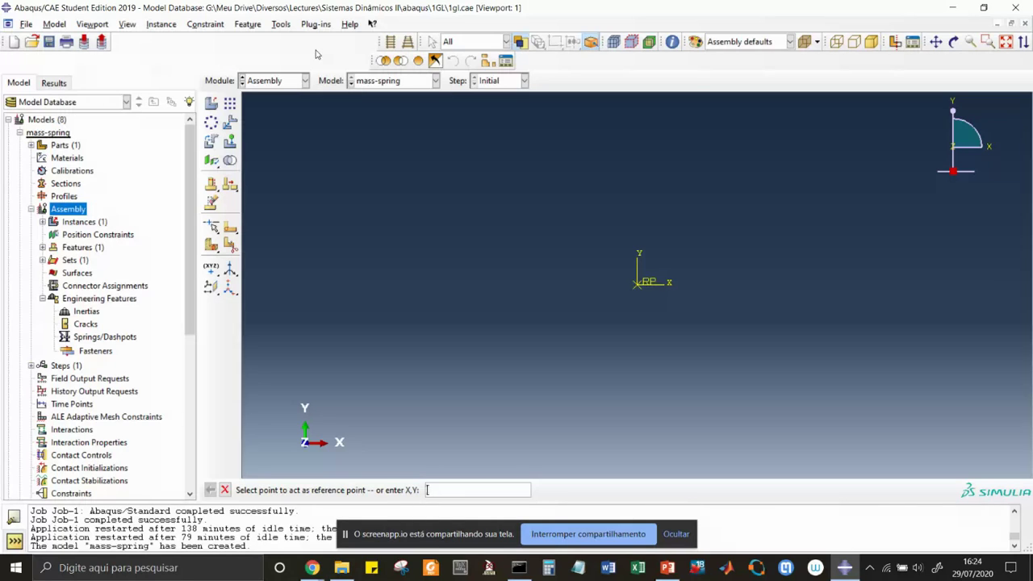
pyautogui.write('0')
pyautogui.write(',100e-3')
pyautogui.press('Return')
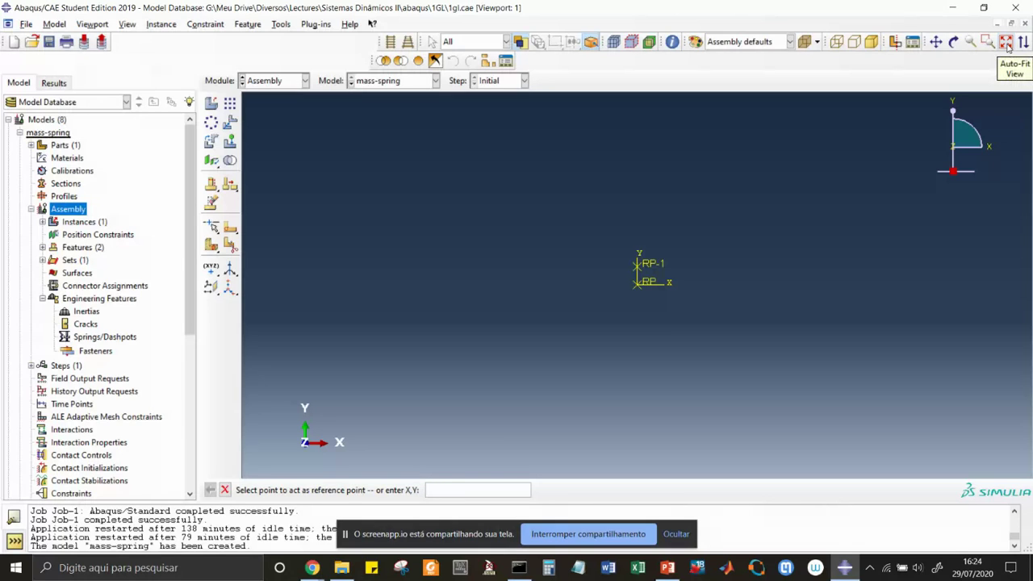
pyautogui.click(1007, 47)
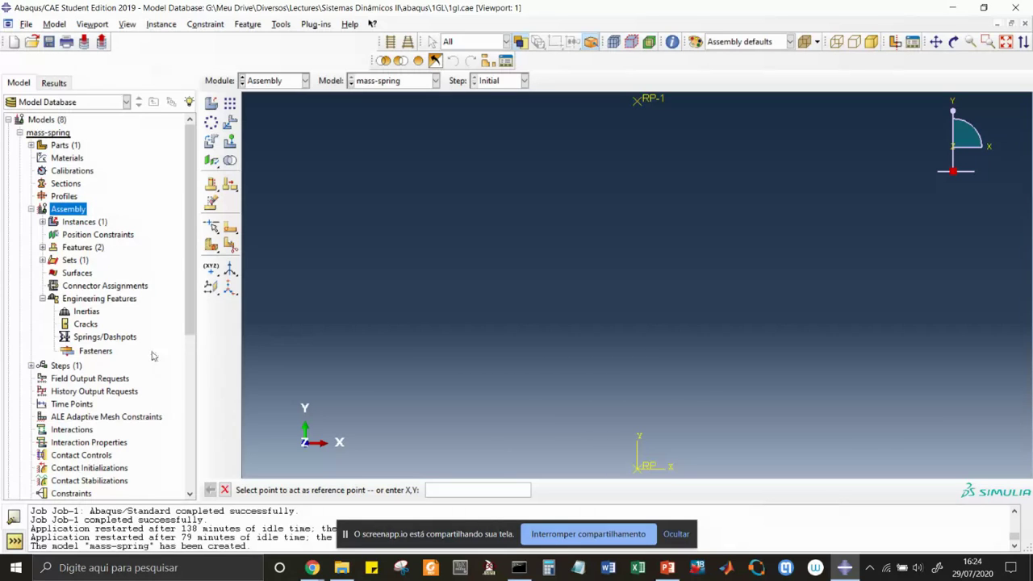
pyautogui.click(91, 337)
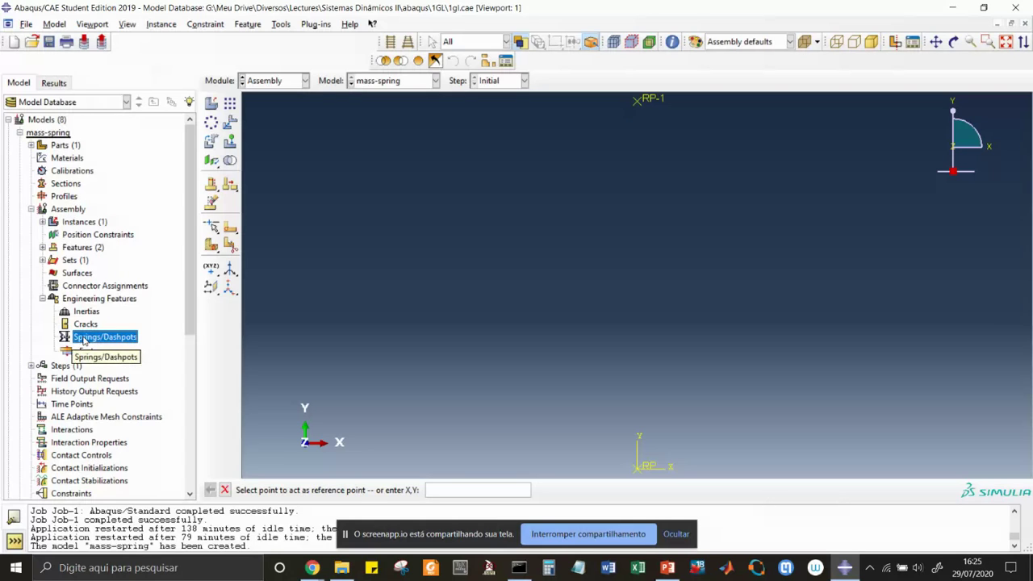
# Connect the mass's RP to RP-1 with a spring named 'spring' of stiffness 39.44
pyautogui.doubleClick(84, 339)
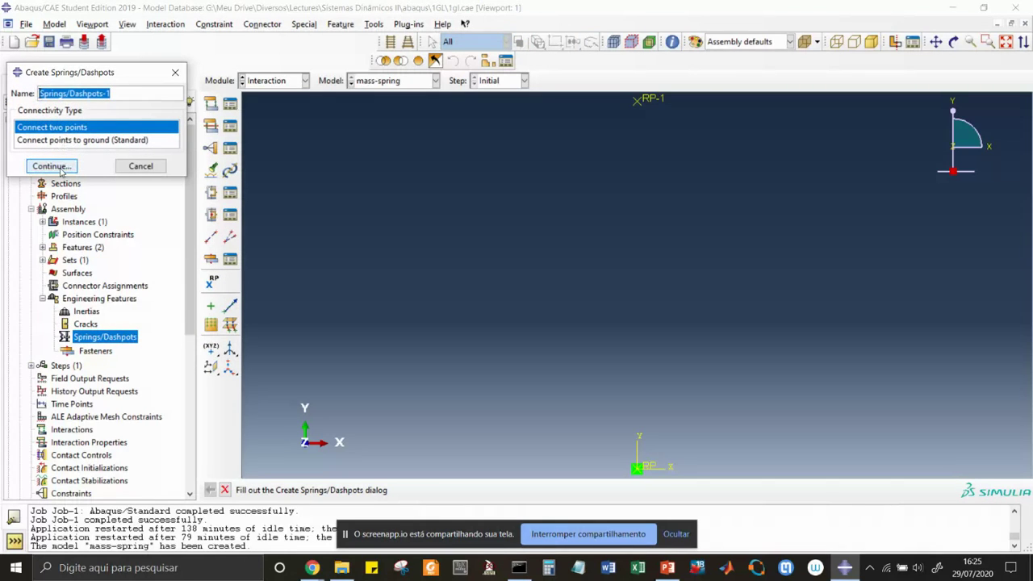
pyautogui.write('spring')
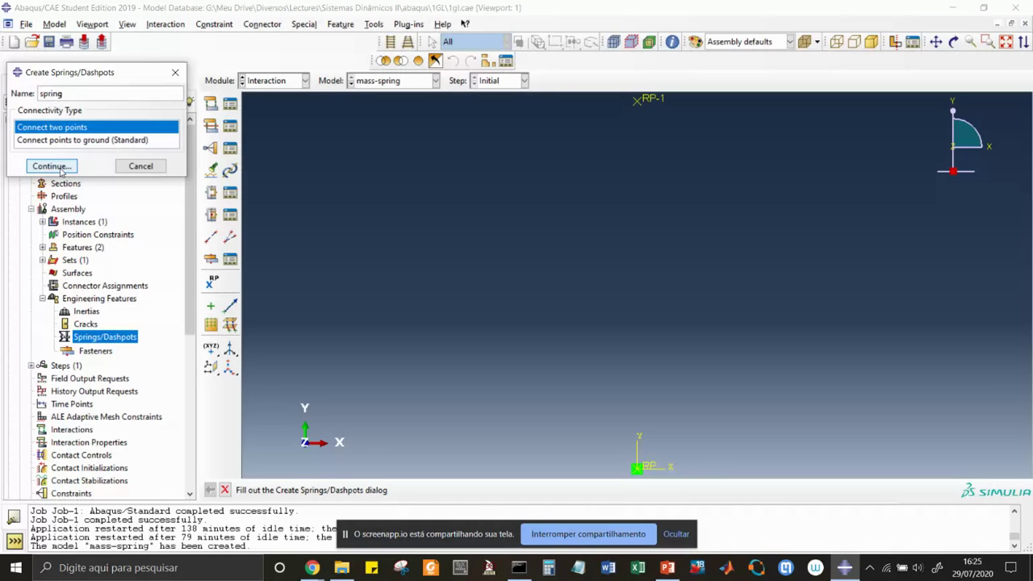
pyautogui.click(60, 170)
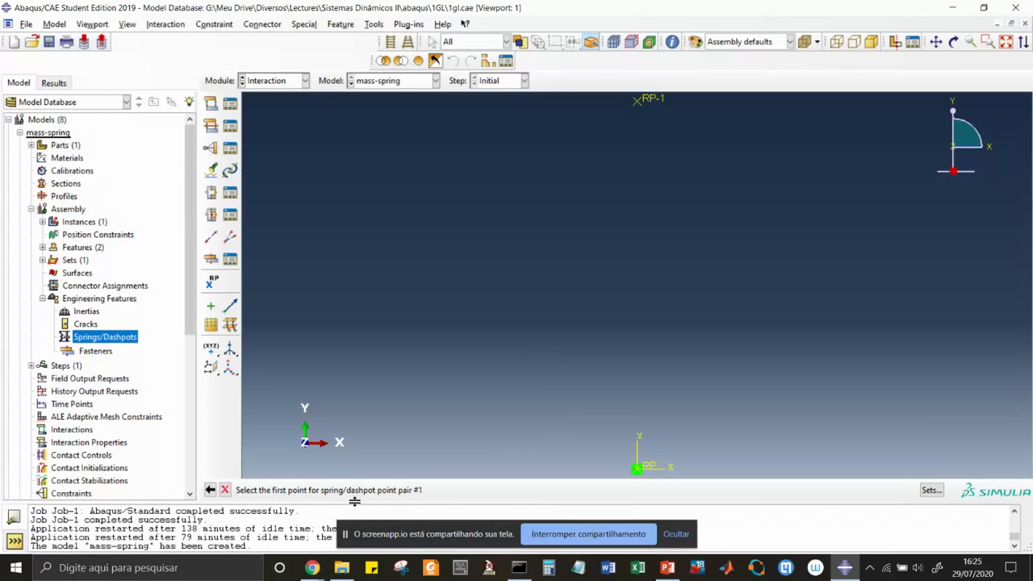
pyautogui.click(637, 468)
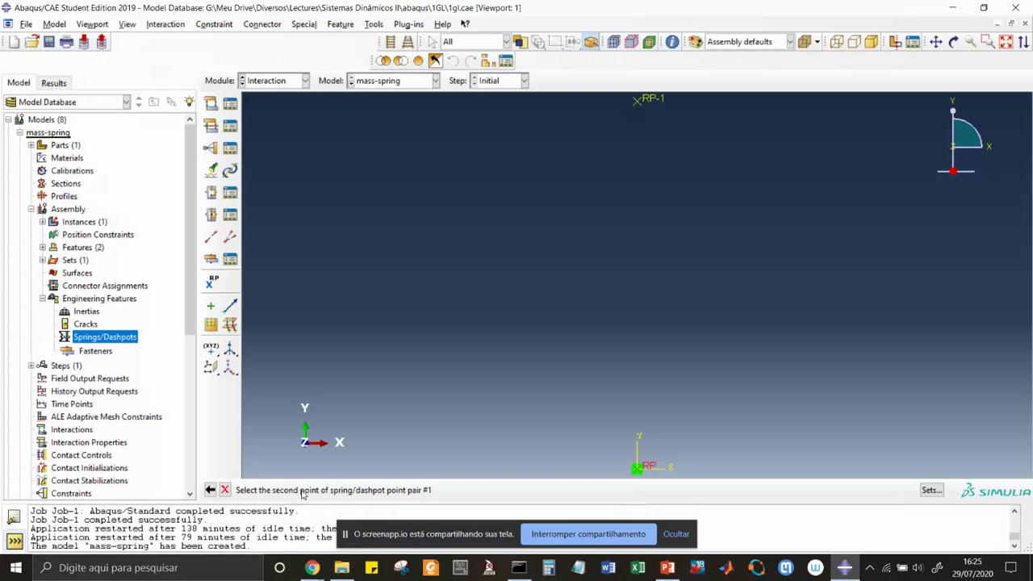
pyautogui.click(638, 101)
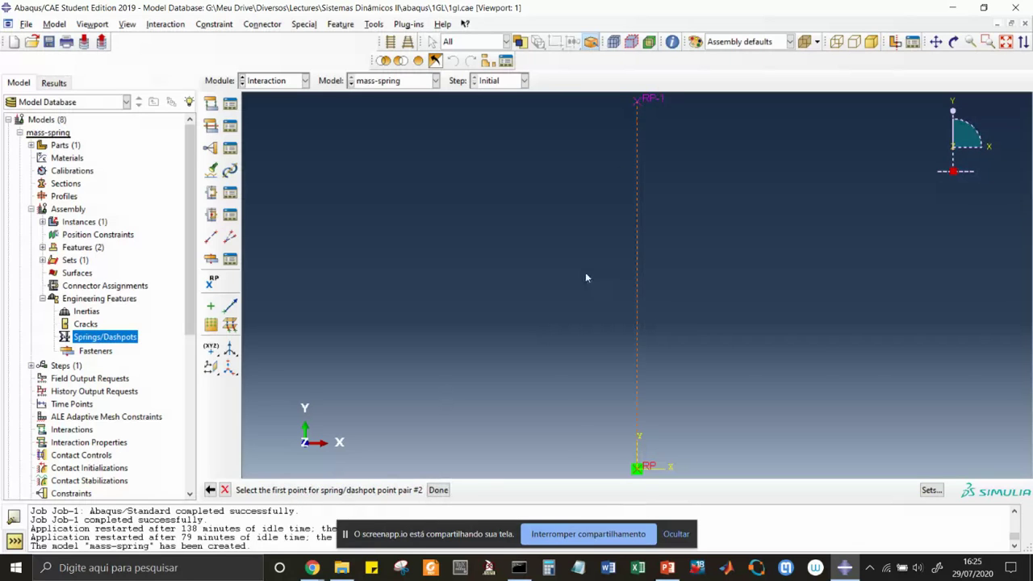
pyautogui.click(442, 490)
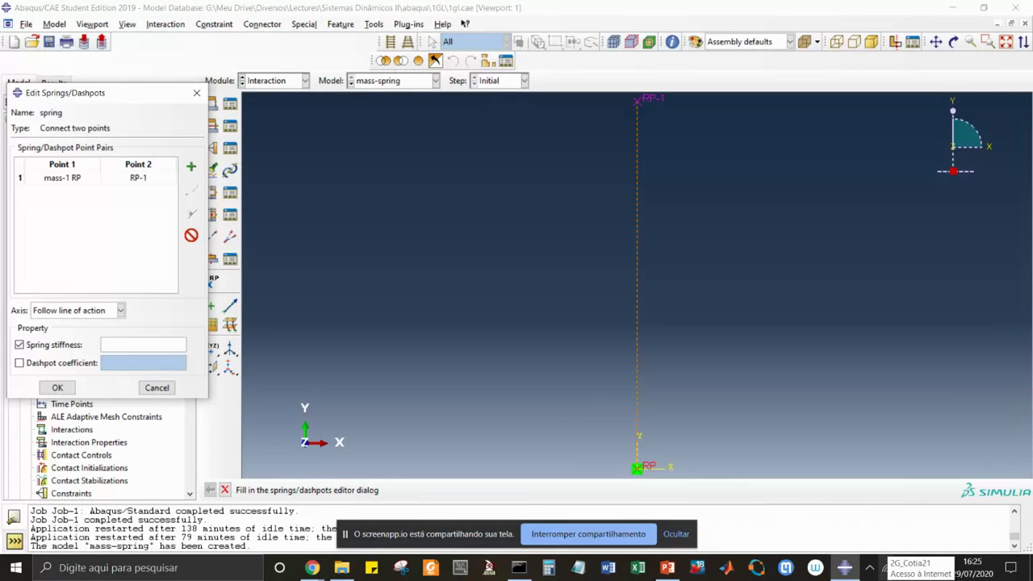
pyautogui.click(103, 345)
pyautogui.write('39.44')
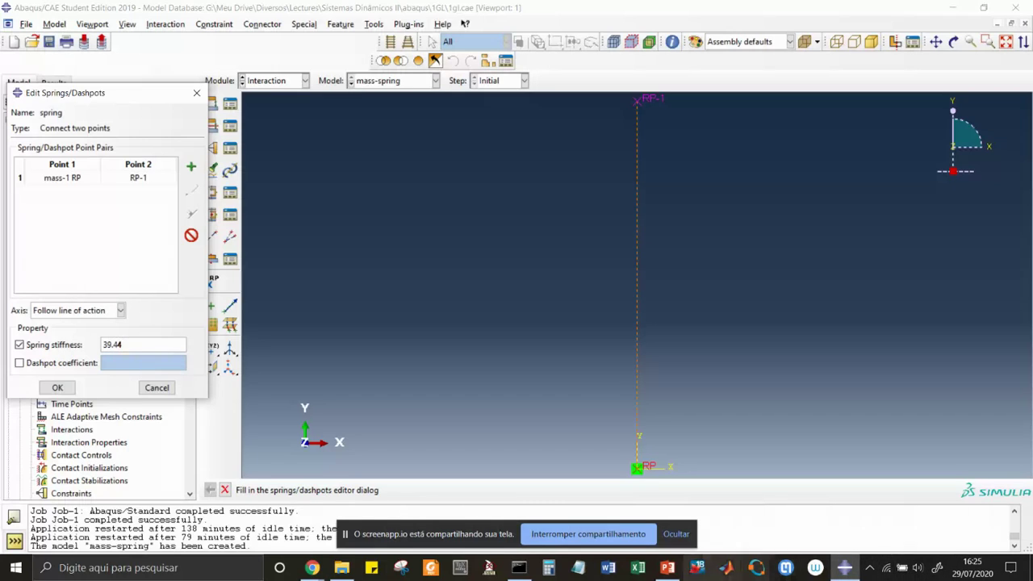
pyautogui.click(57, 387)
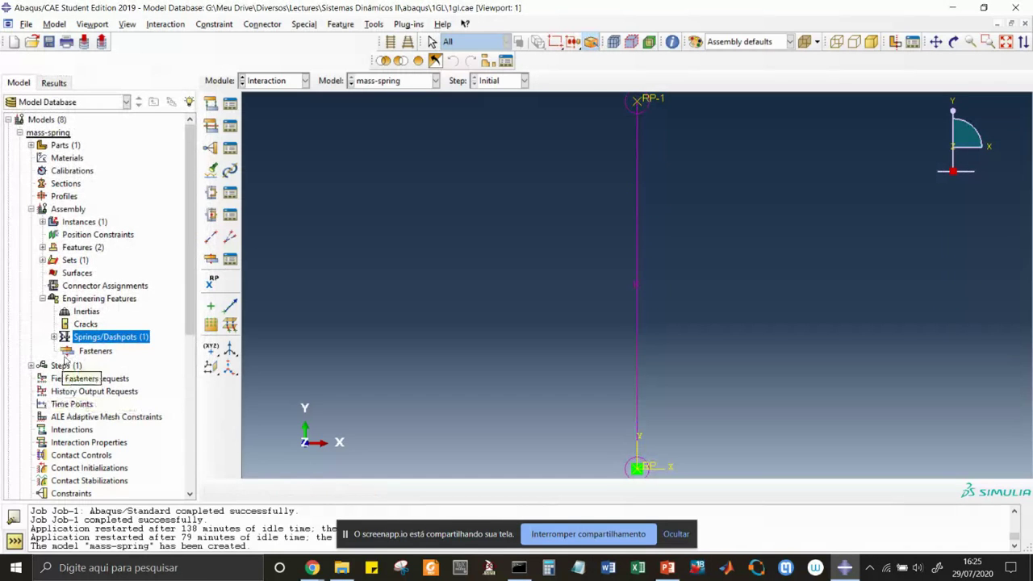
# In the Step module, start a Linear perturbation Frequency step after Initial
pyautogui.click(305, 81)
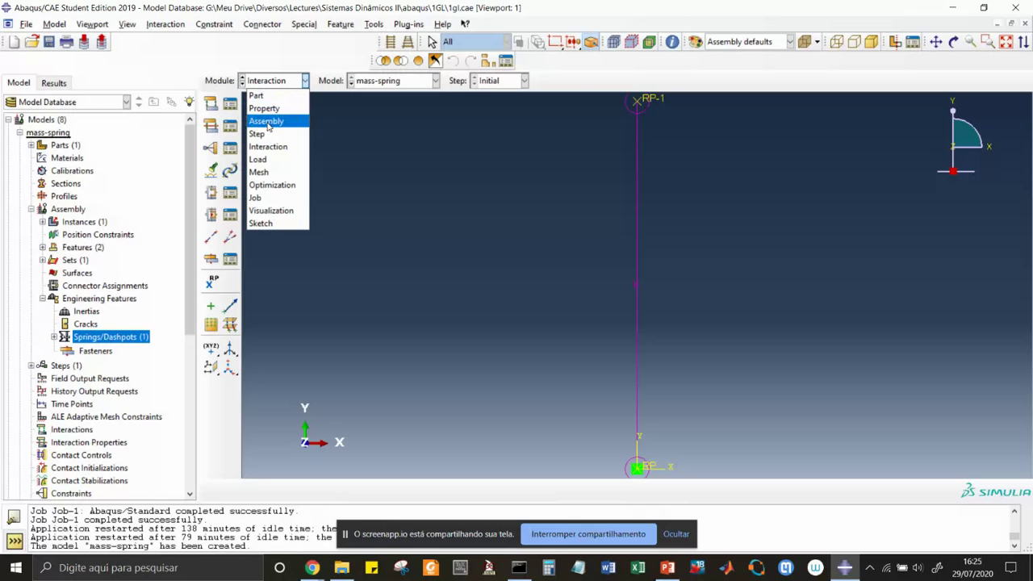
pyautogui.click(258, 133)
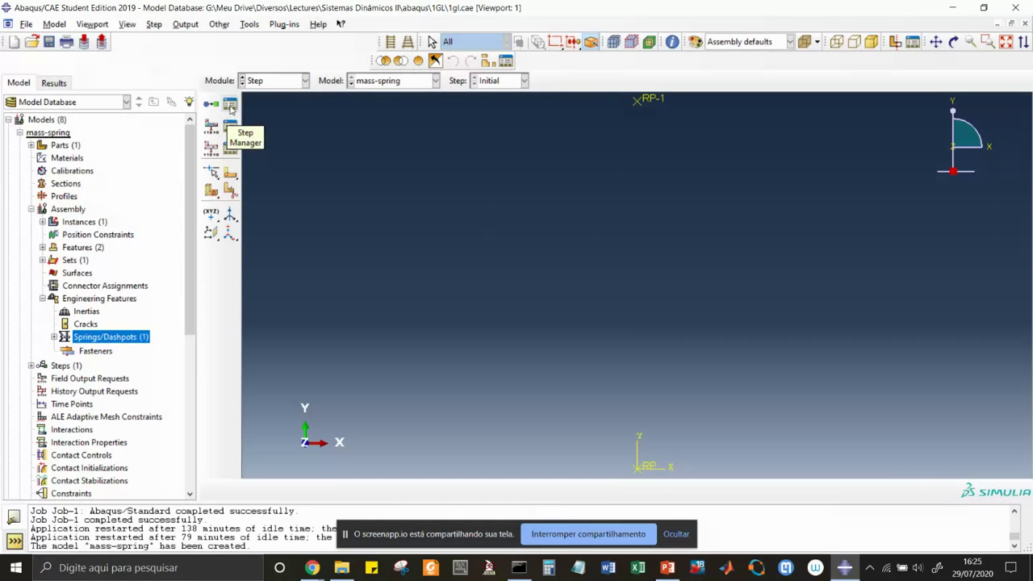
pyautogui.click(231, 107)
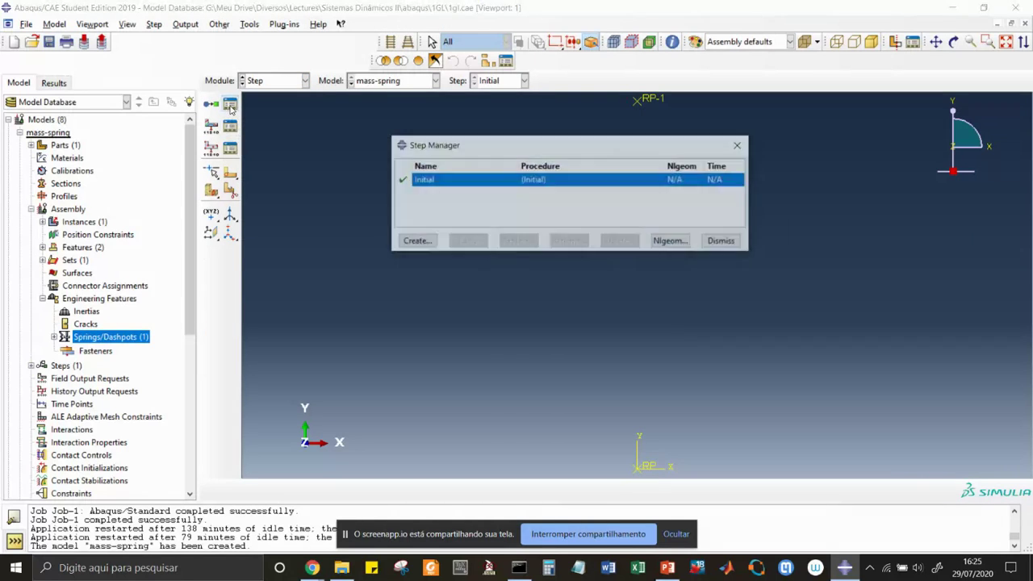
pyautogui.click(416, 242)
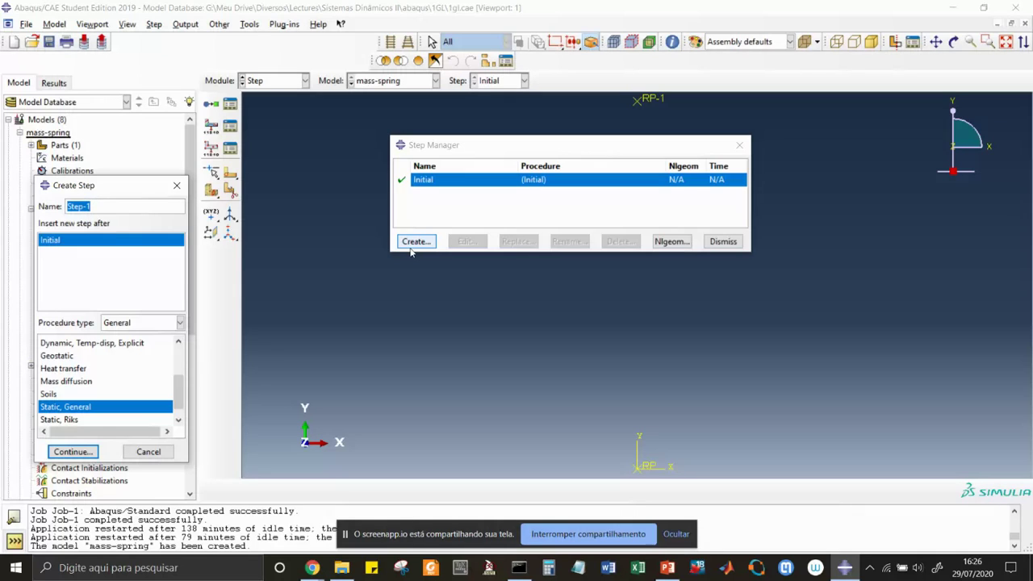
pyautogui.click(181, 323)
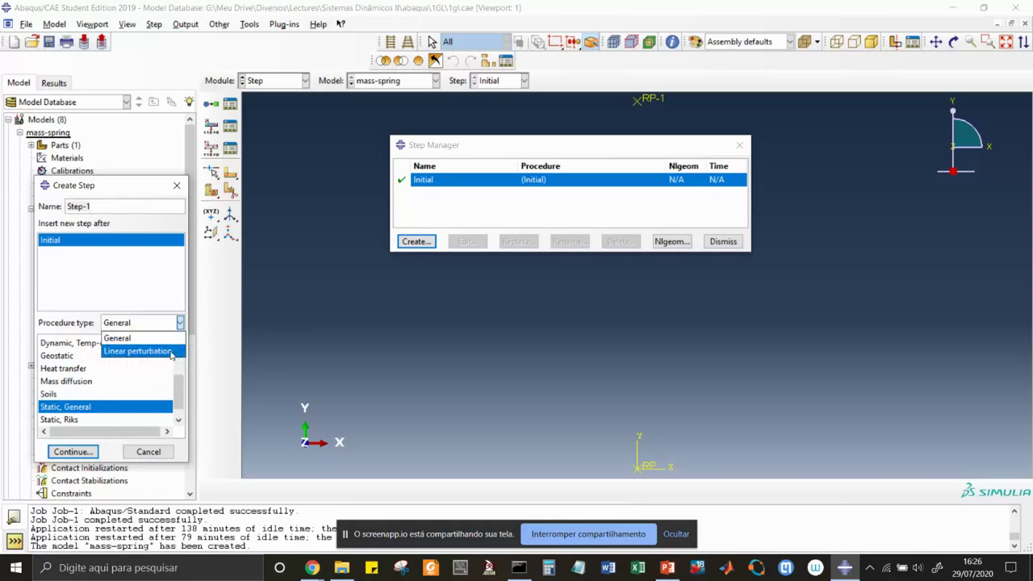
pyautogui.click(137, 351)
pyautogui.click(70, 357)
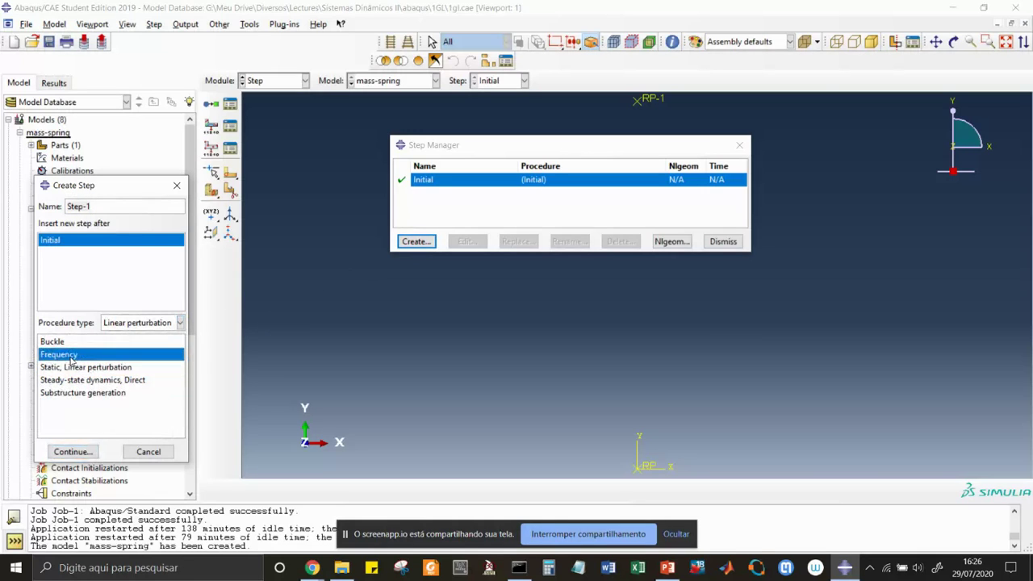
pyautogui.click(72, 453)
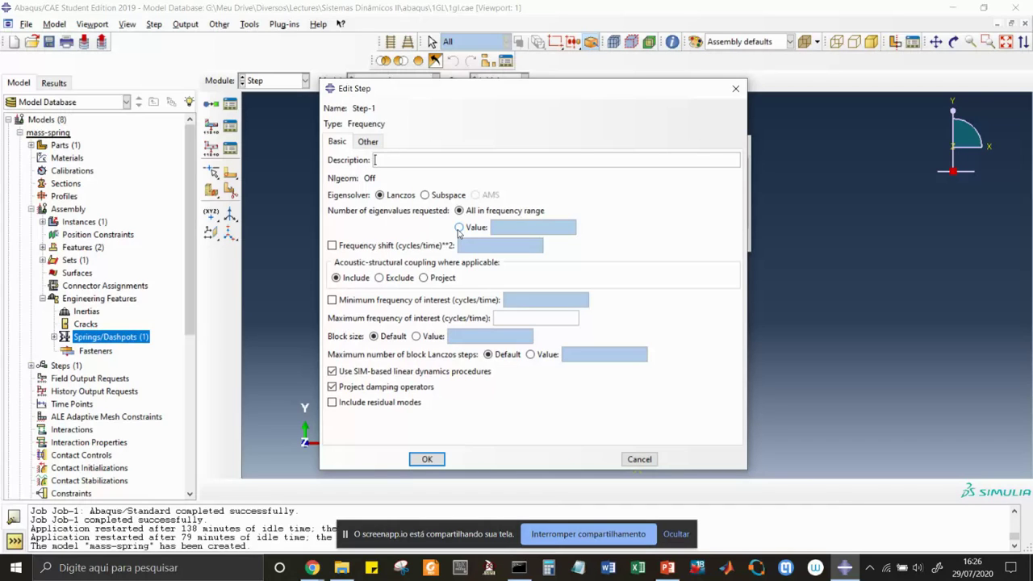
# Request 3 eigenvalues for Step-1, confirm the step, and close the Step Manager
pyautogui.click(459, 228)
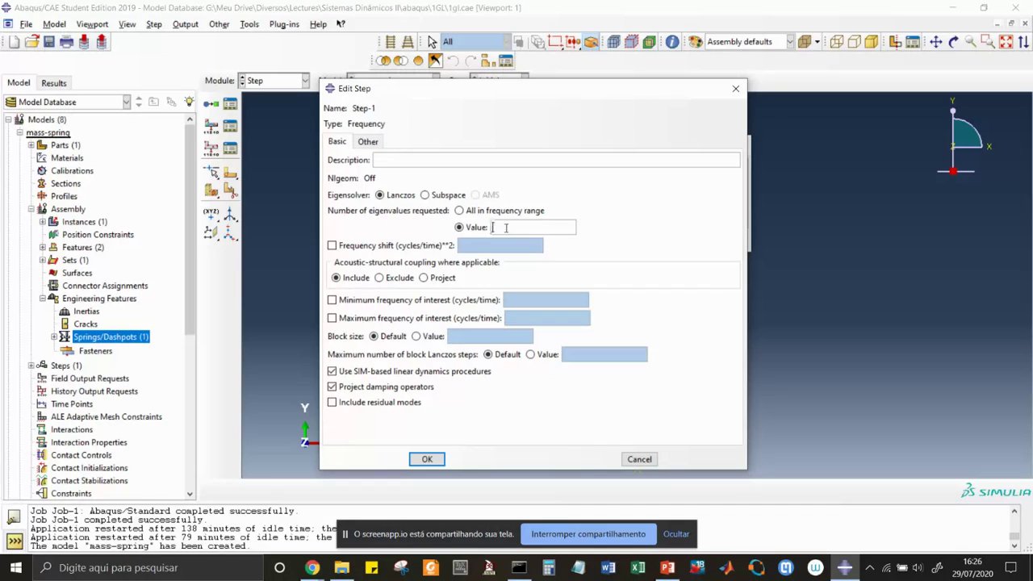
pyautogui.write('3')
pyautogui.doubleClick(504, 227)
pyautogui.click(430, 461)
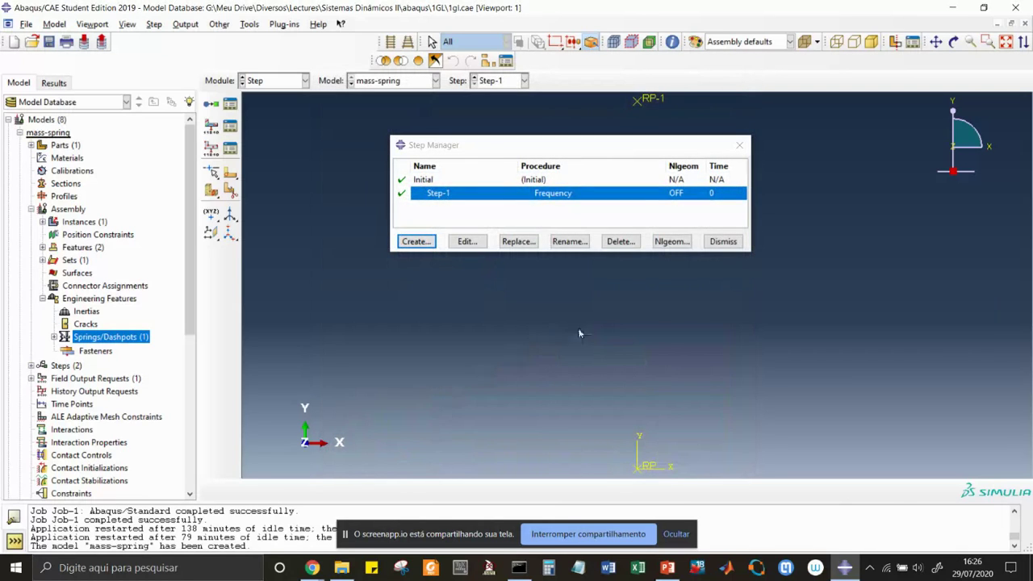
pyautogui.click(723, 242)
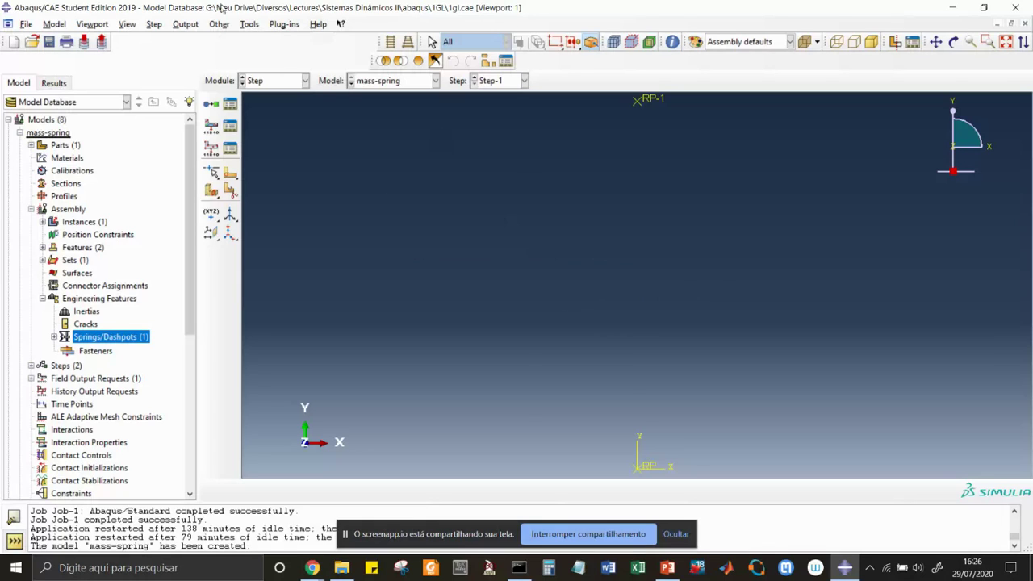
# In the Load module, create BC-1 in Step-1, fixing RP-1 with an ENCASTRE condition
pyautogui.click(306, 82)
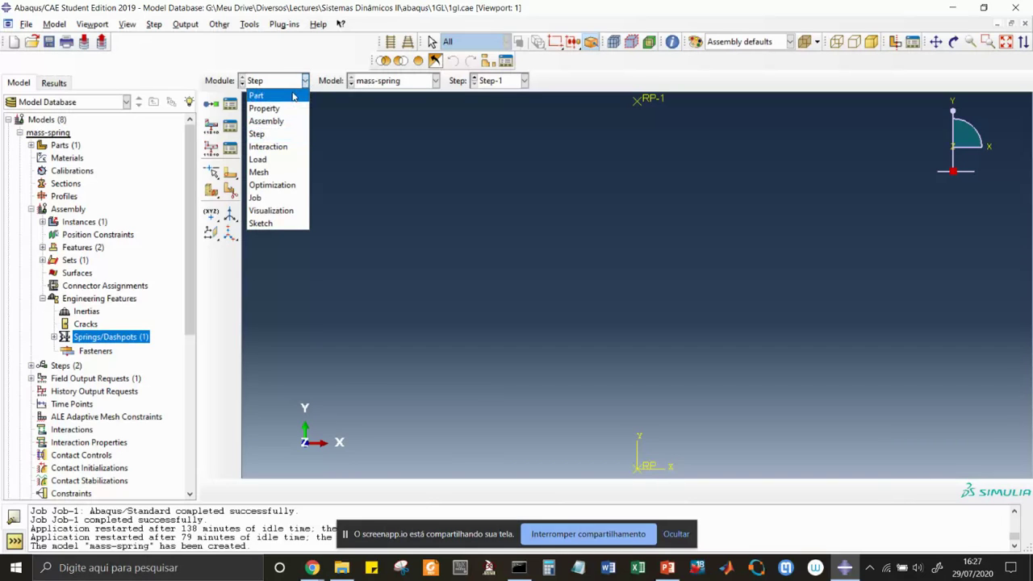
pyautogui.click(262, 160)
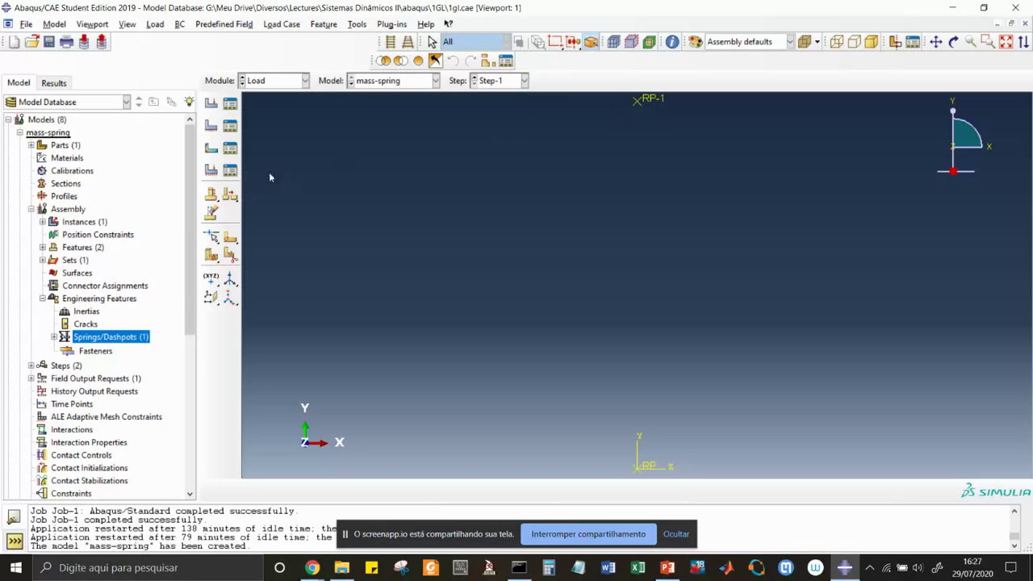
pyautogui.click(229, 147)
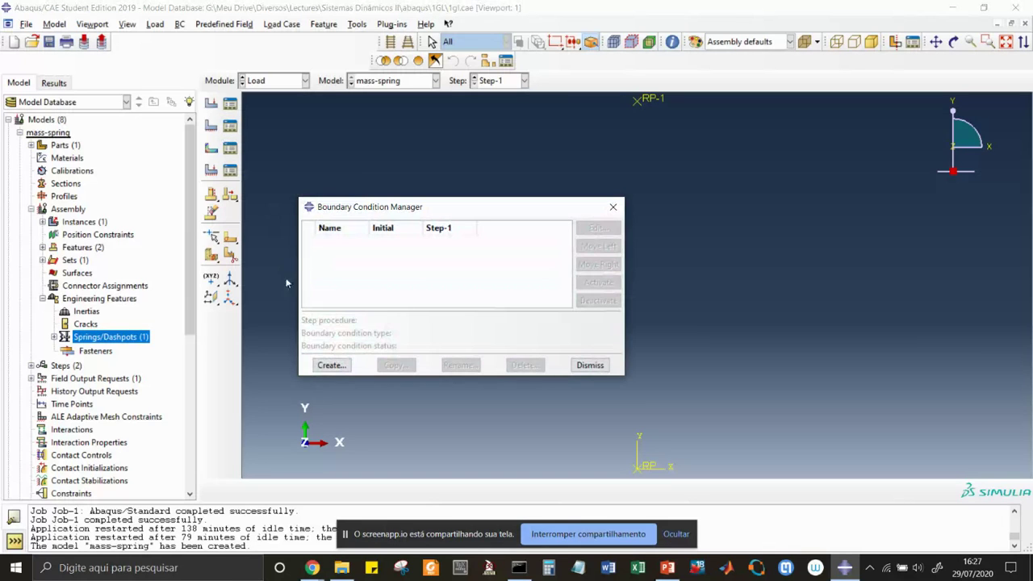
pyautogui.click(332, 365)
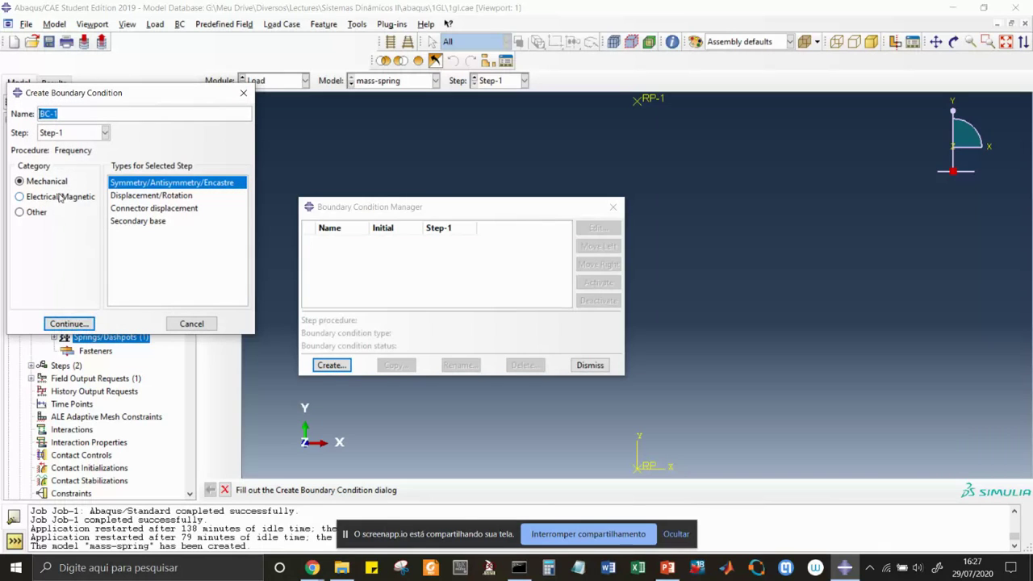
pyautogui.click(67, 322)
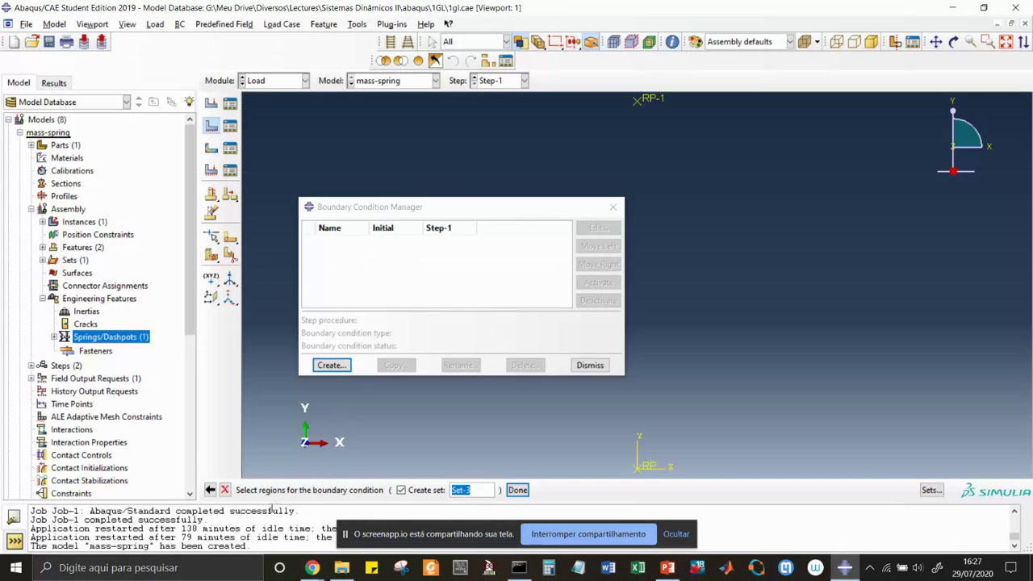
pyautogui.click(636, 99)
pyautogui.click(518, 490)
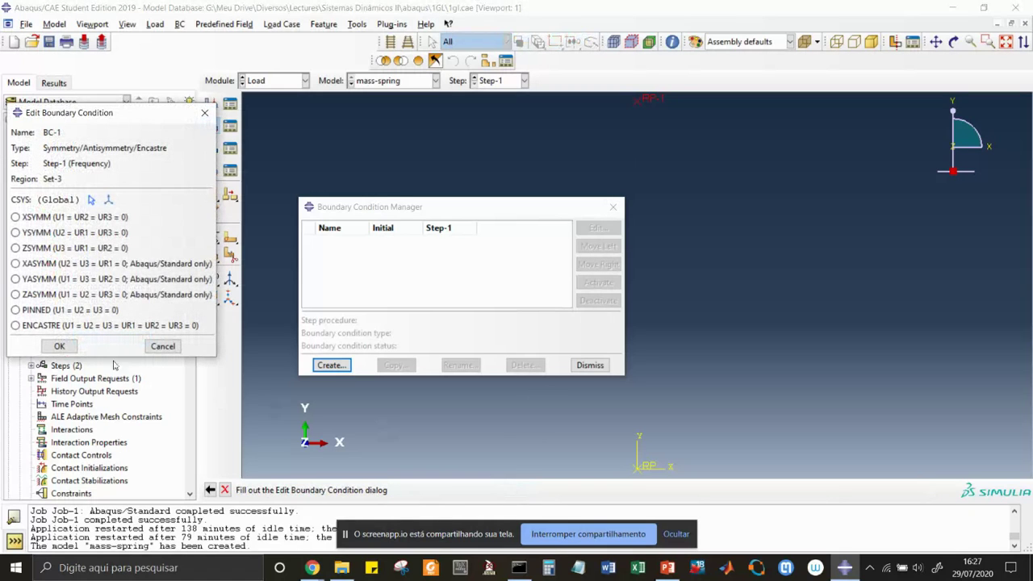
pyautogui.click(16, 326)
pyautogui.click(57, 347)
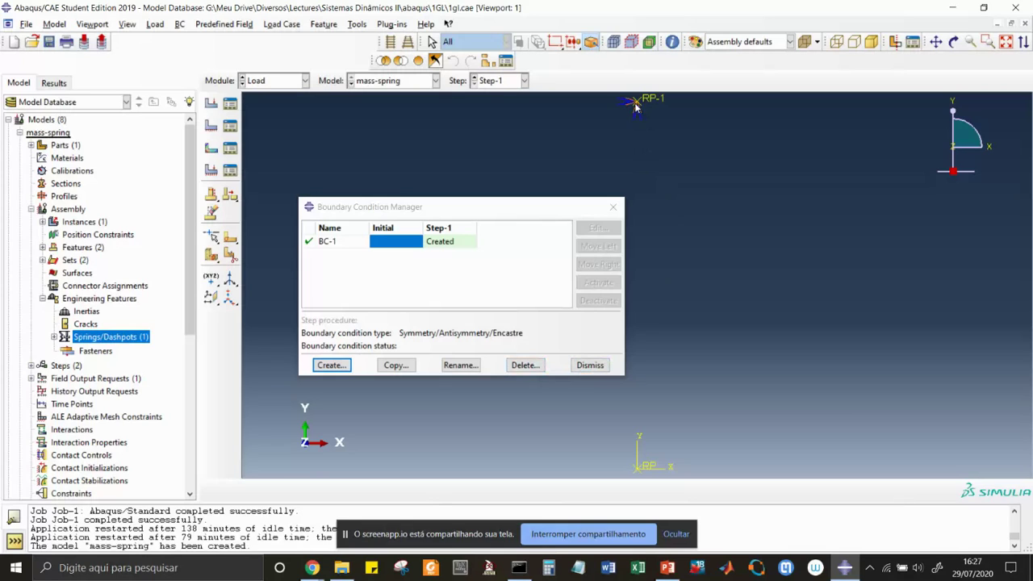
pyautogui.click(590, 366)
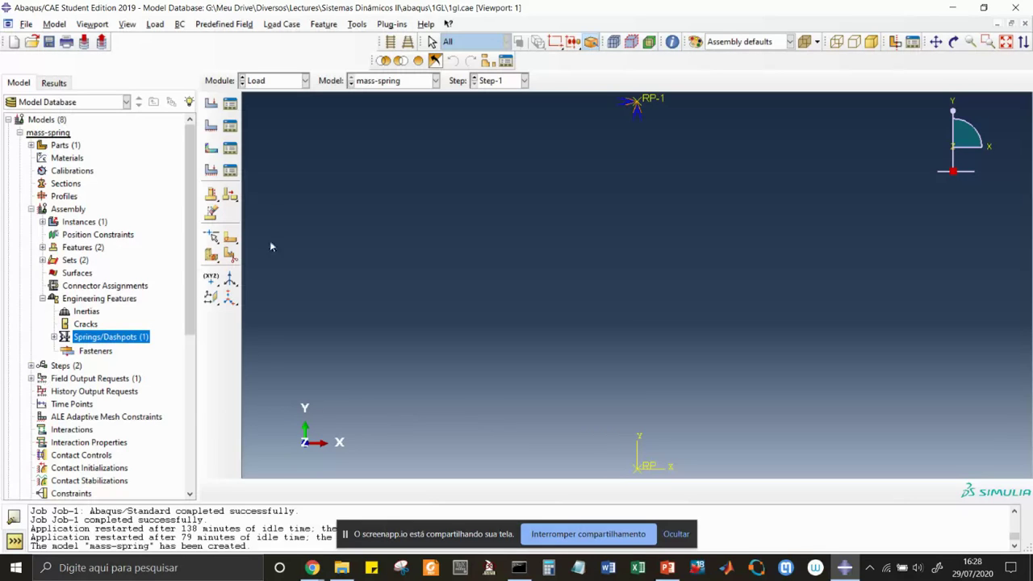
pyautogui.click(305, 81)
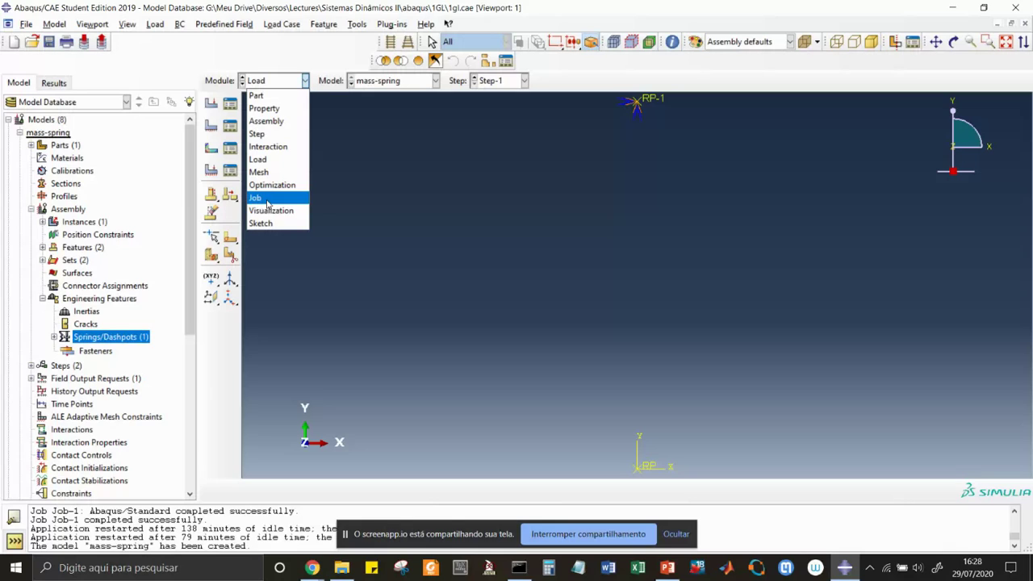
# Save the model database and collapse the mass-spring node in the model tree
pyautogui.click(379, 235)
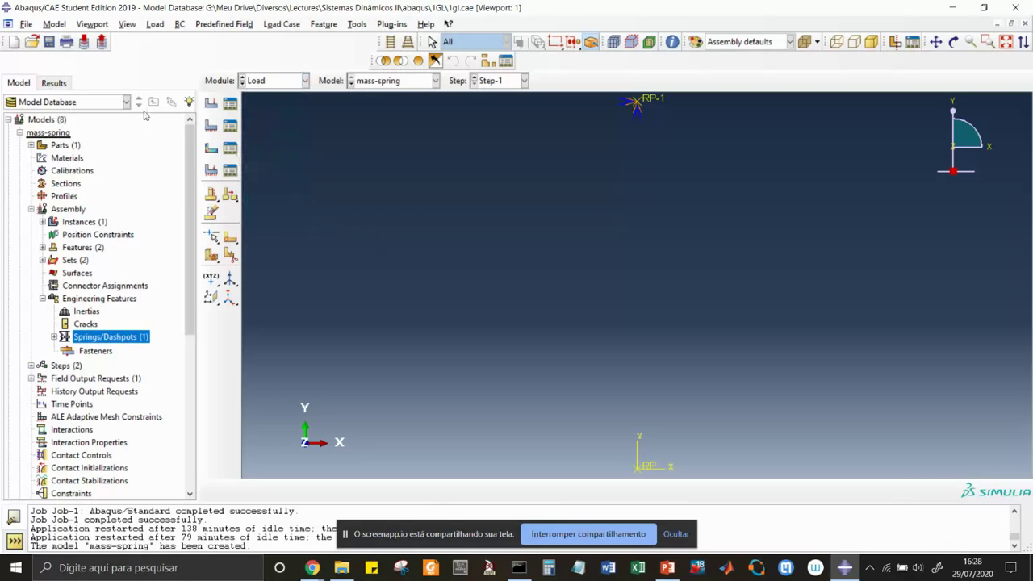
pyautogui.click(50, 42)
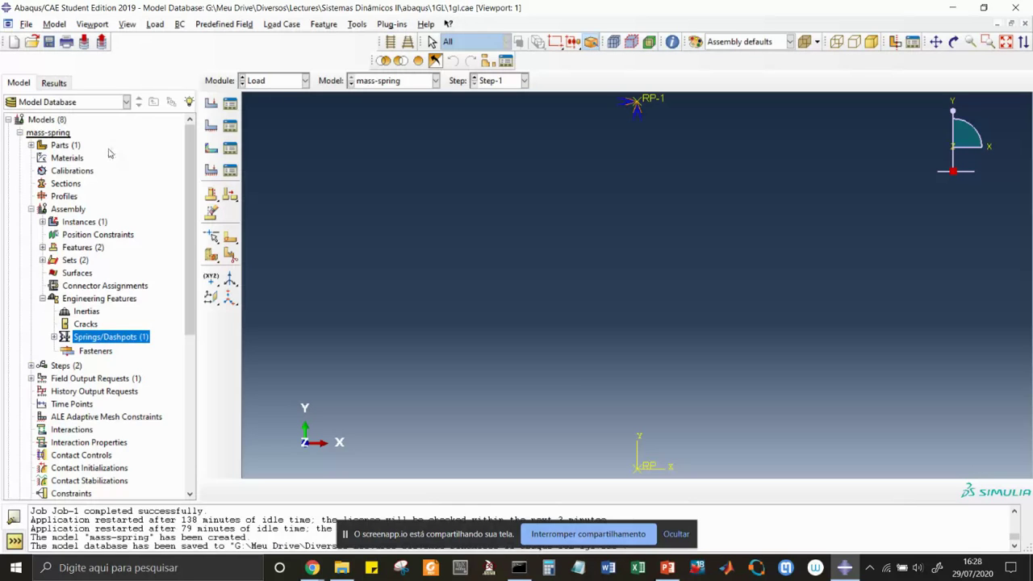
pyautogui.click(19, 133)
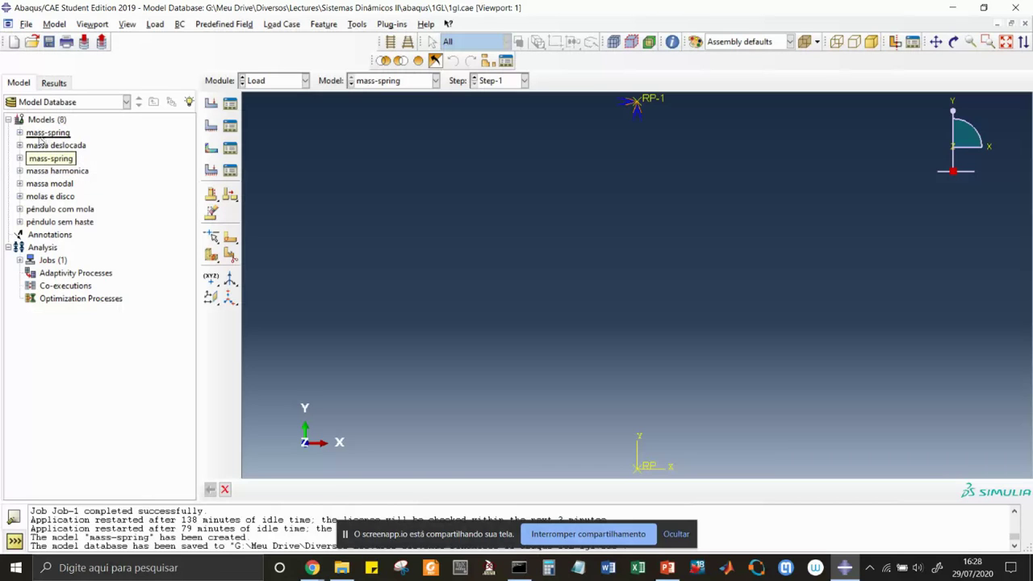
pyautogui.click(305, 80)
# In the Job module, delete the old Job-1
pyautogui.click(280, 199)
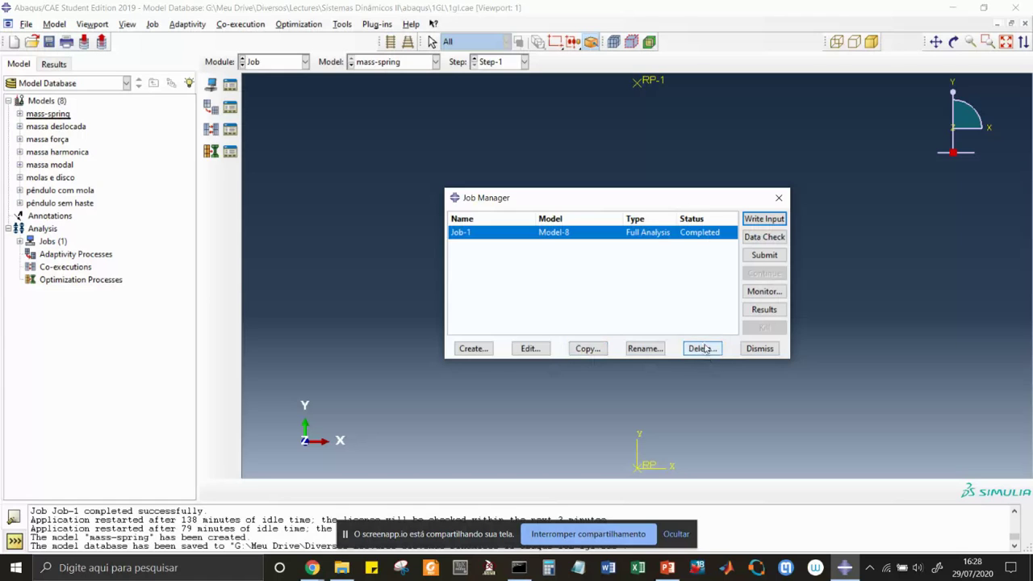
pyautogui.click(702, 348)
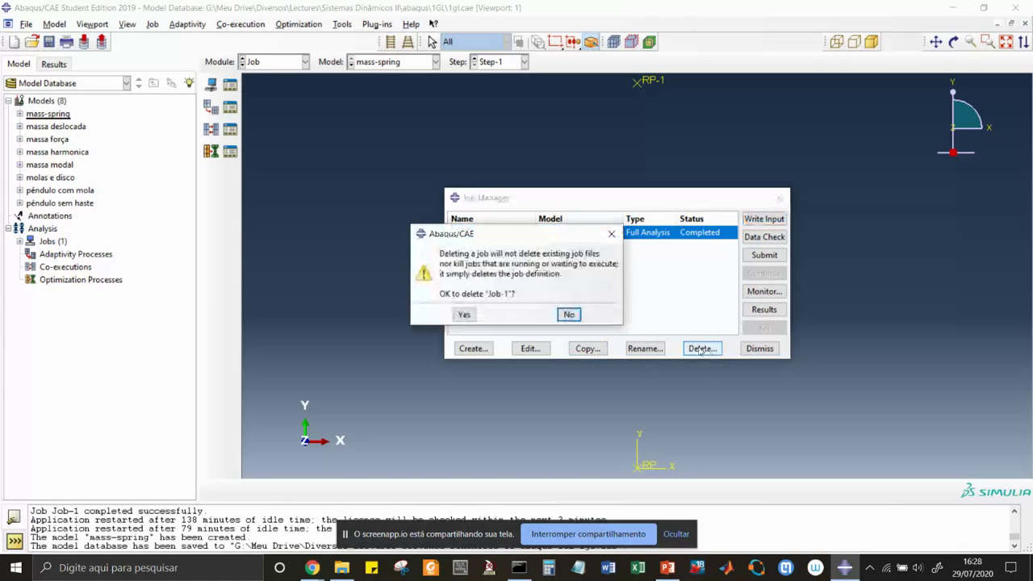
pyautogui.click(464, 315)
# Create job spring_mass_1 for the mass-spring model and submit it, watching its progress
pyautogui.click(474, 347)
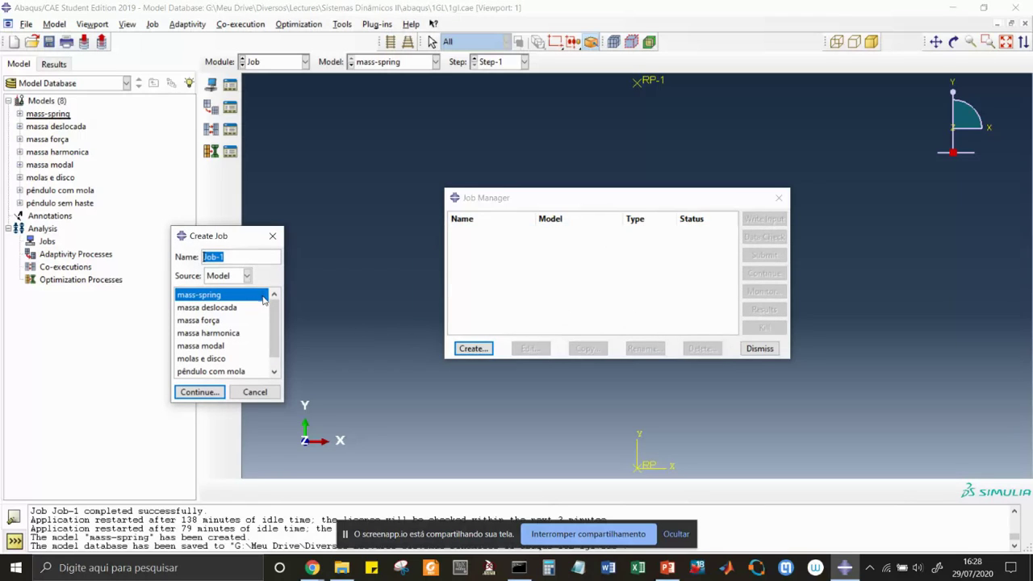
pyautogui.write('spr')
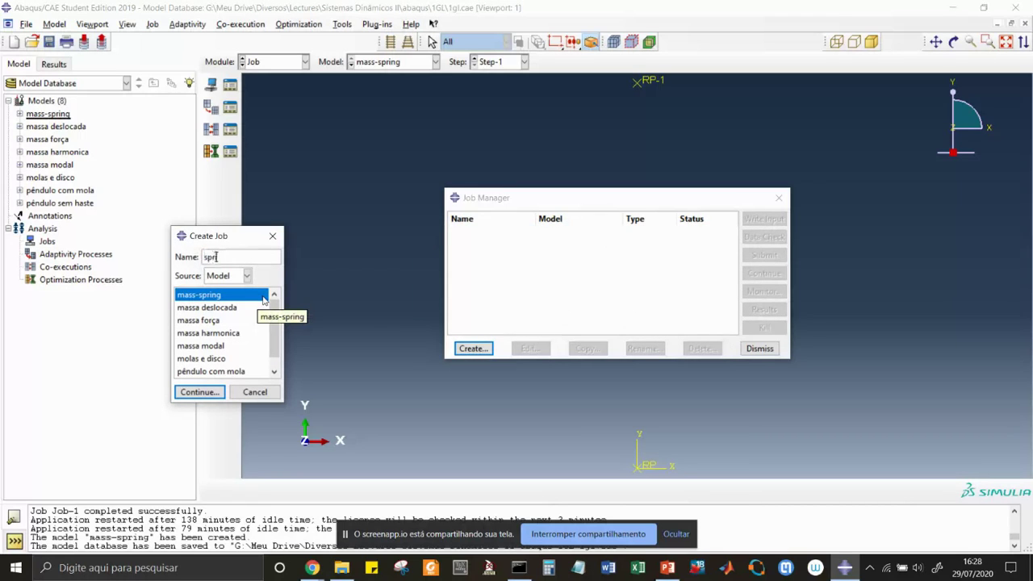
pyautogui.write('ing_mass')
pyautogui.write('_1')
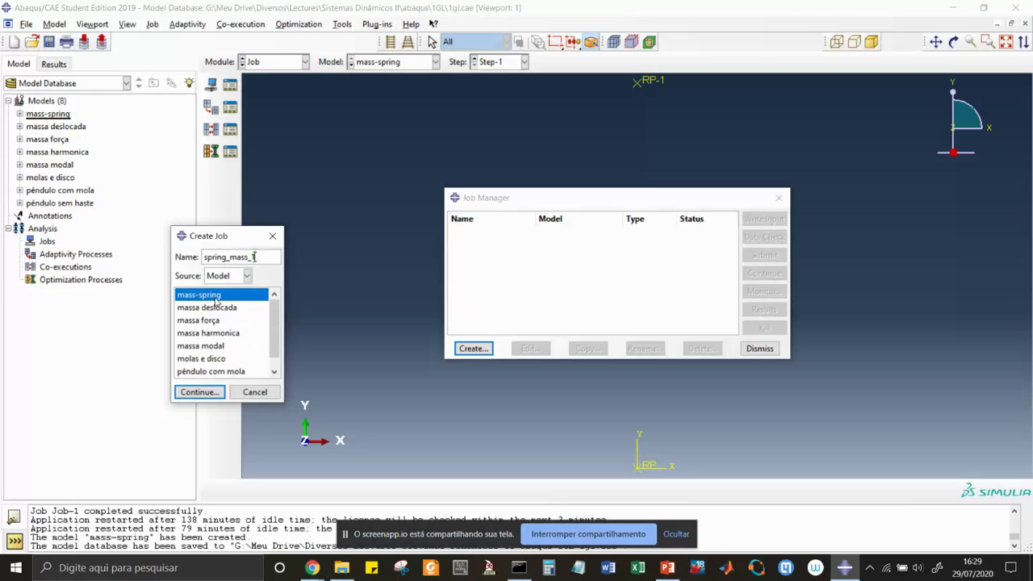
pyautogui.click(199, 393)
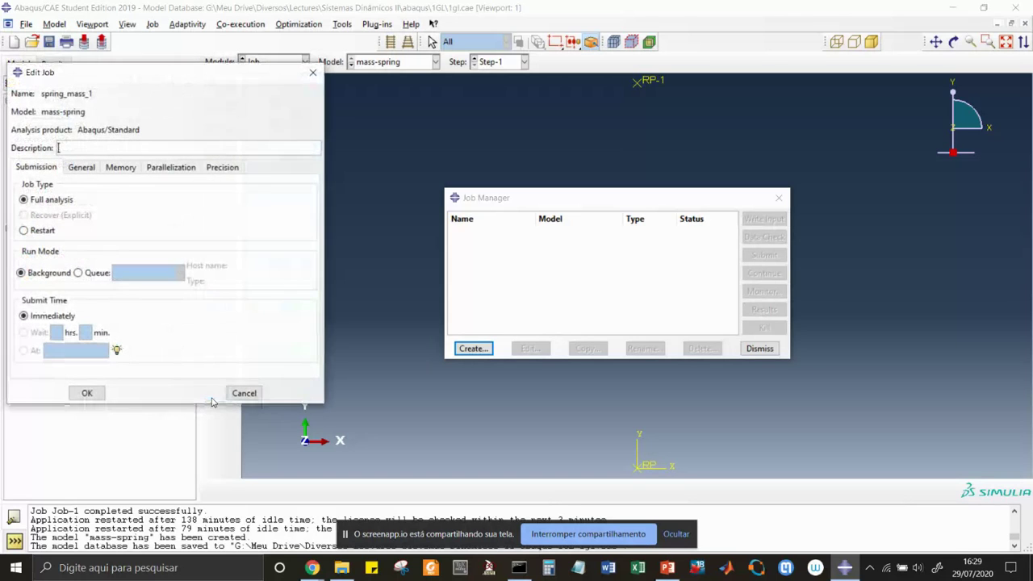
pyautogui.click(87, 393)
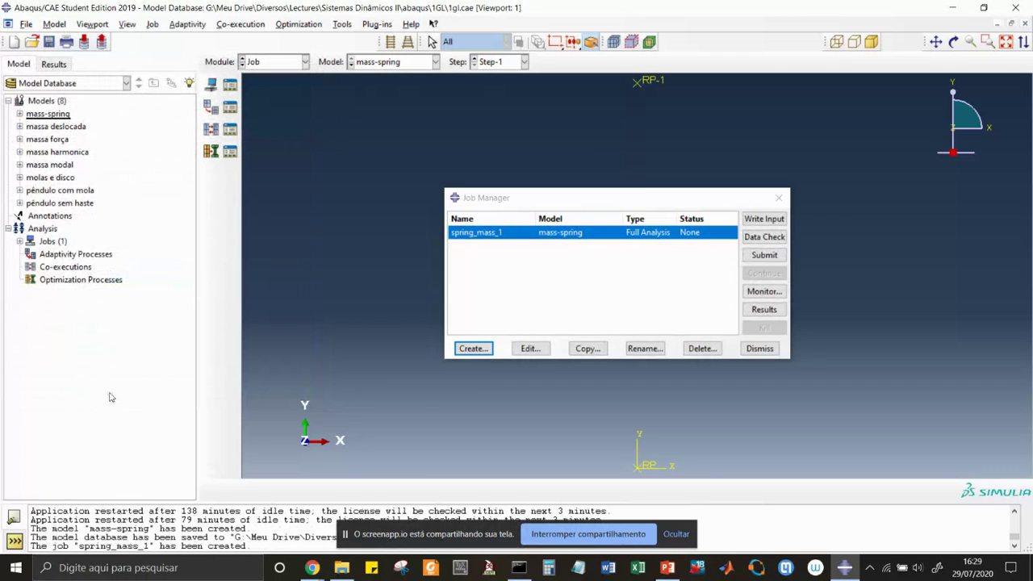
pyautogui.click(764, 255)
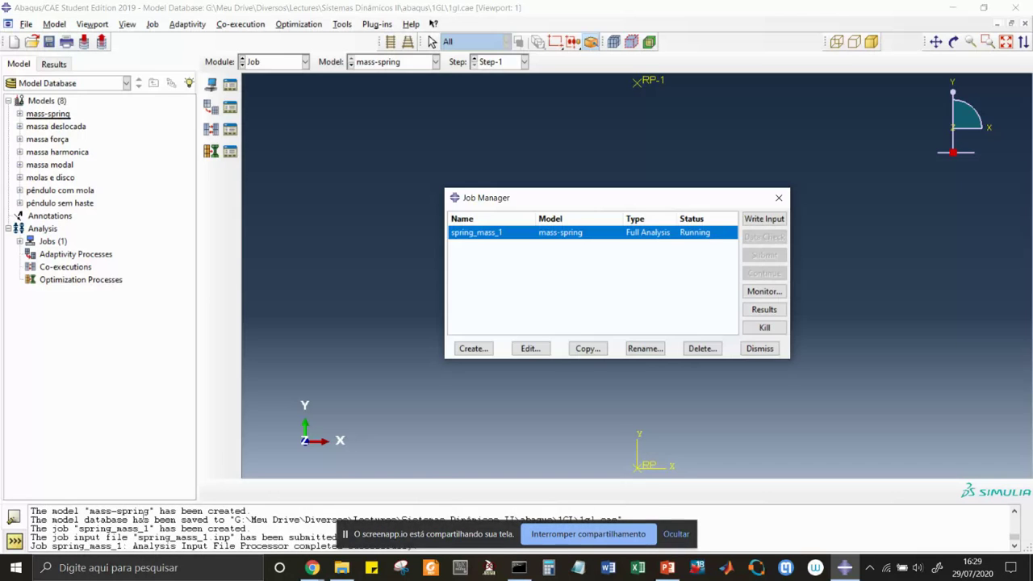
pyautogui.moveTo(149, 502); pyautogui.dragTo(164, 423)
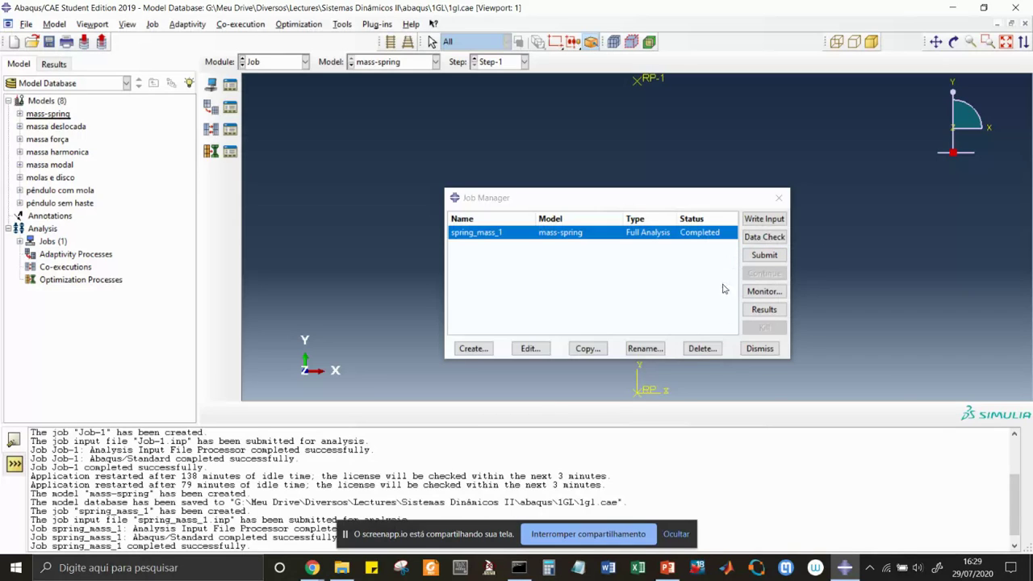
# Open the spring_mass_1 results and advance to mode 3 at 0.99951 cycles/time
pyautogui.click(764, 310)
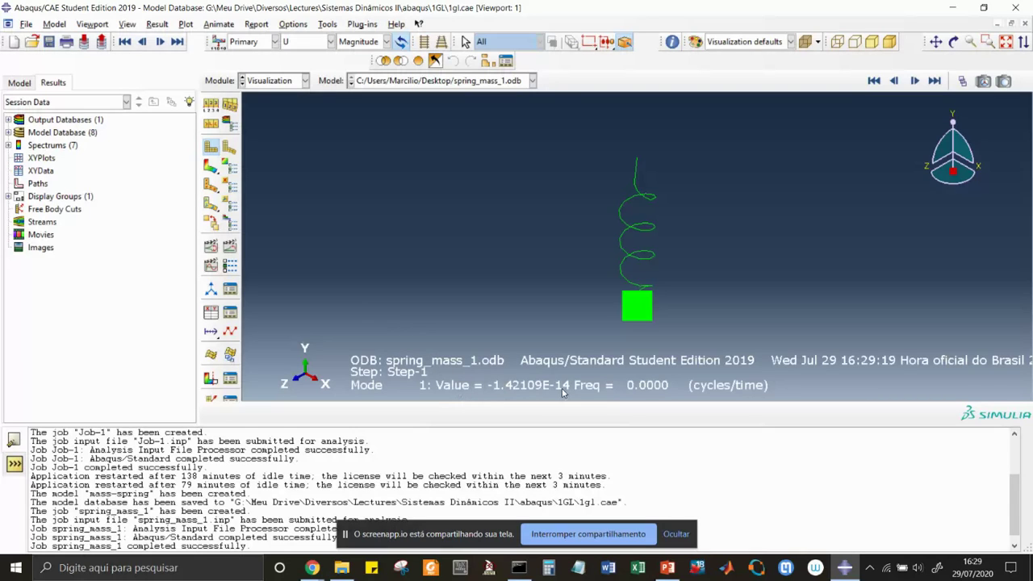
pyautogui.click(915, 81)
pyautogui.click(914, 81)
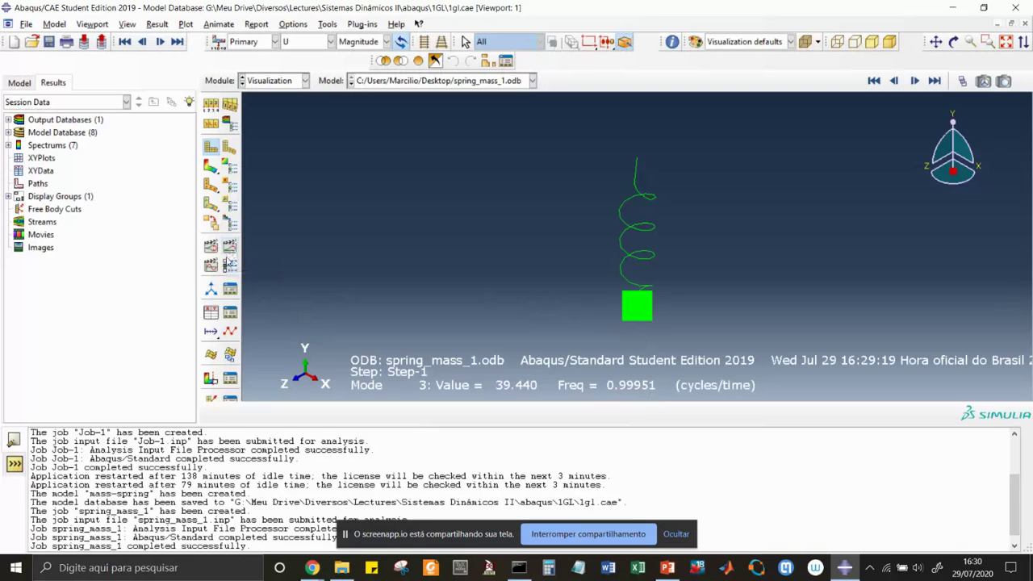
# Animate mode 3 by scale factor after reviewing the Scale Factor/Harmonic and Player options
pyautogui.click(211, 267)
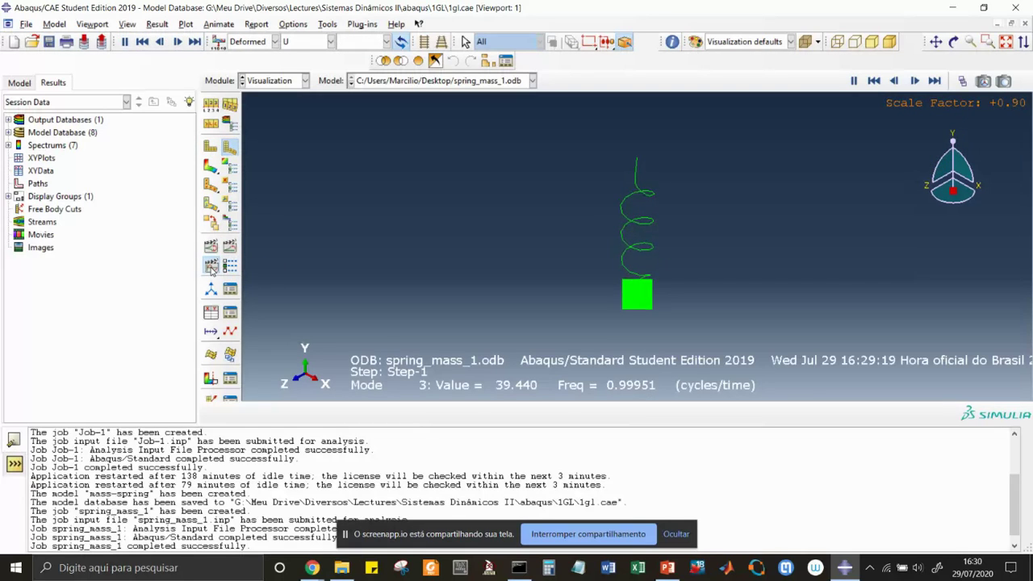
pyautogui.click(230, 267)
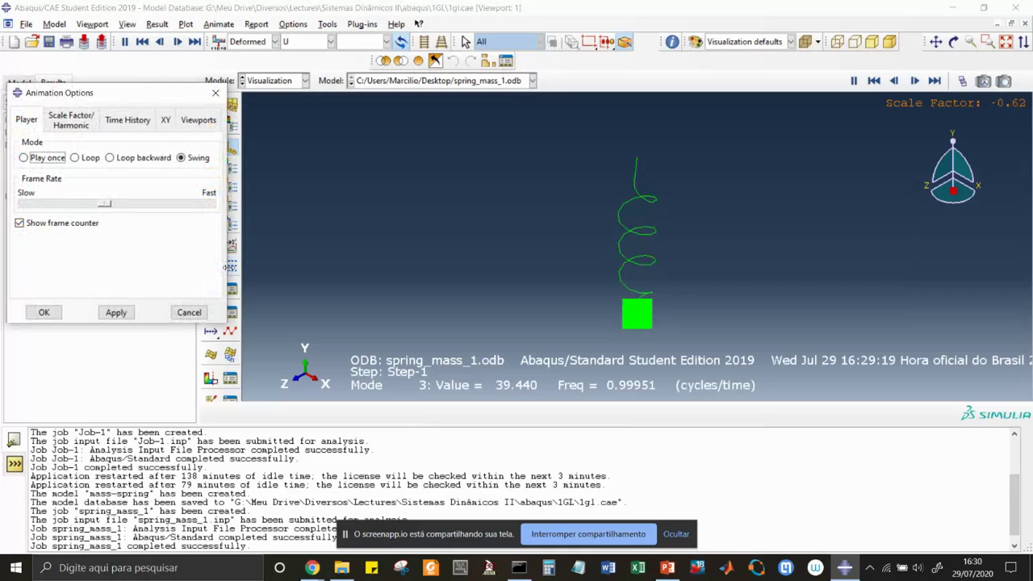
pyautogui.click(92, 125)
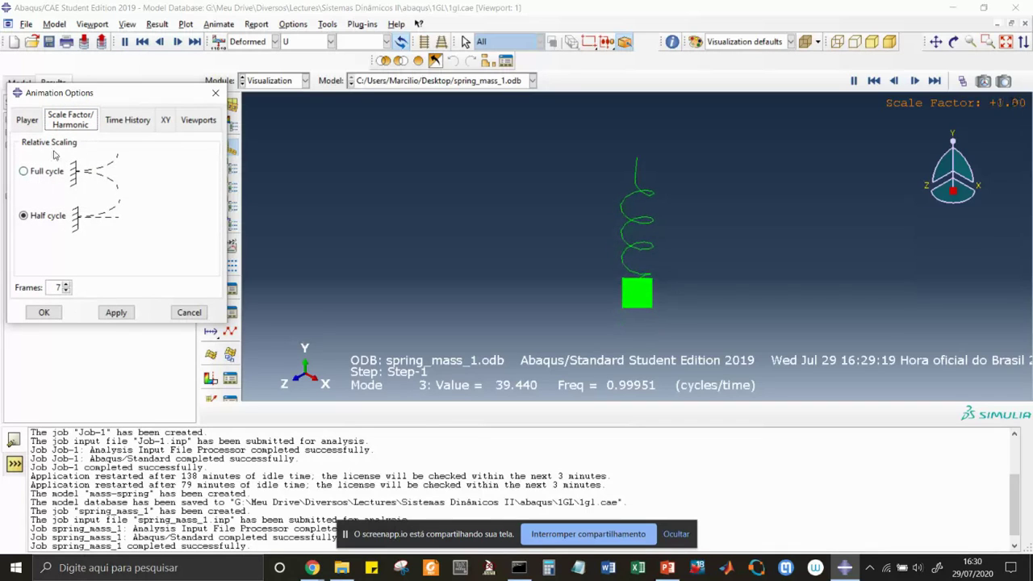
pyautogui.click(26, 120)
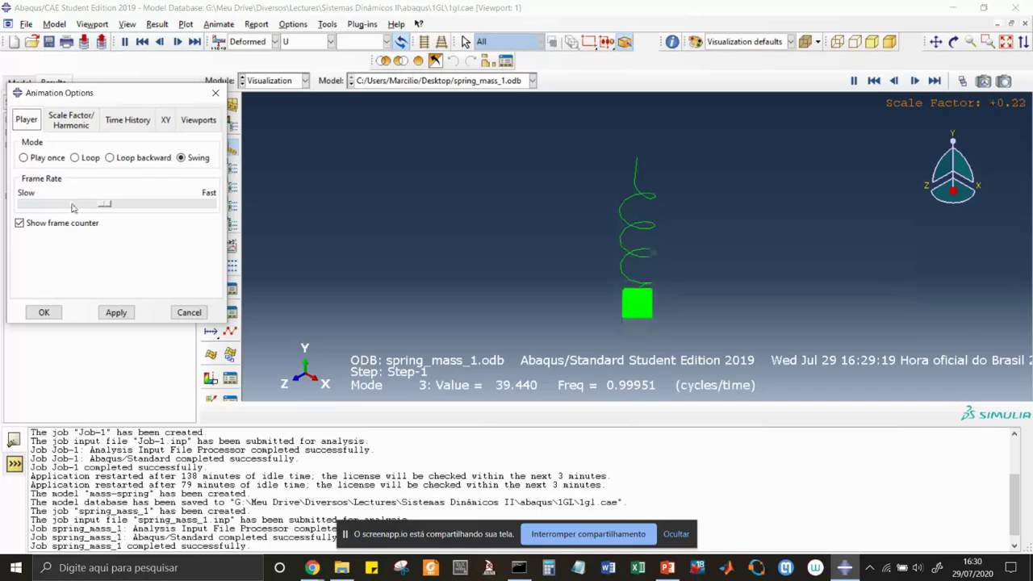
pyautogui.click(48, 313)
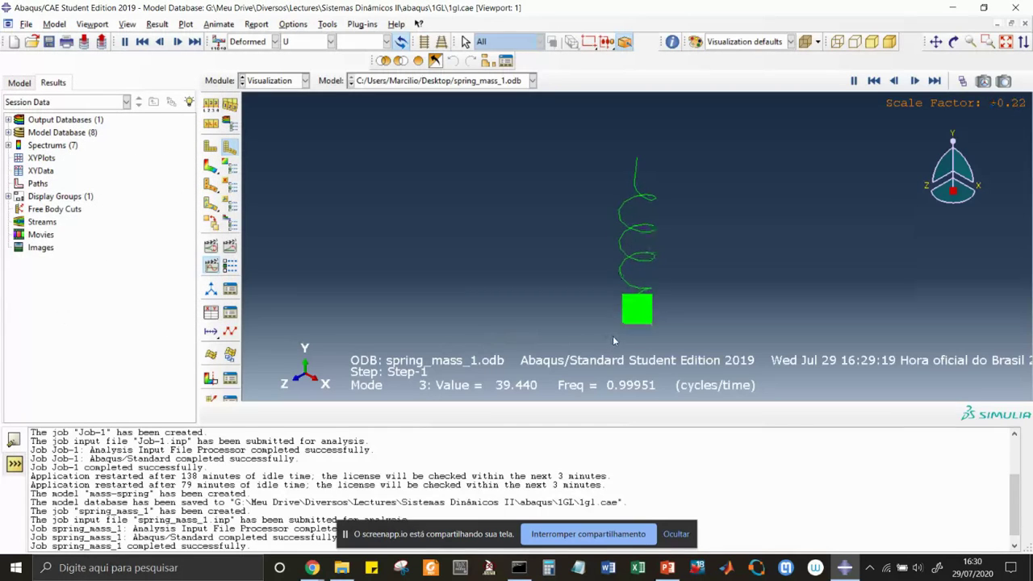
pyautogui.click(128, 24)
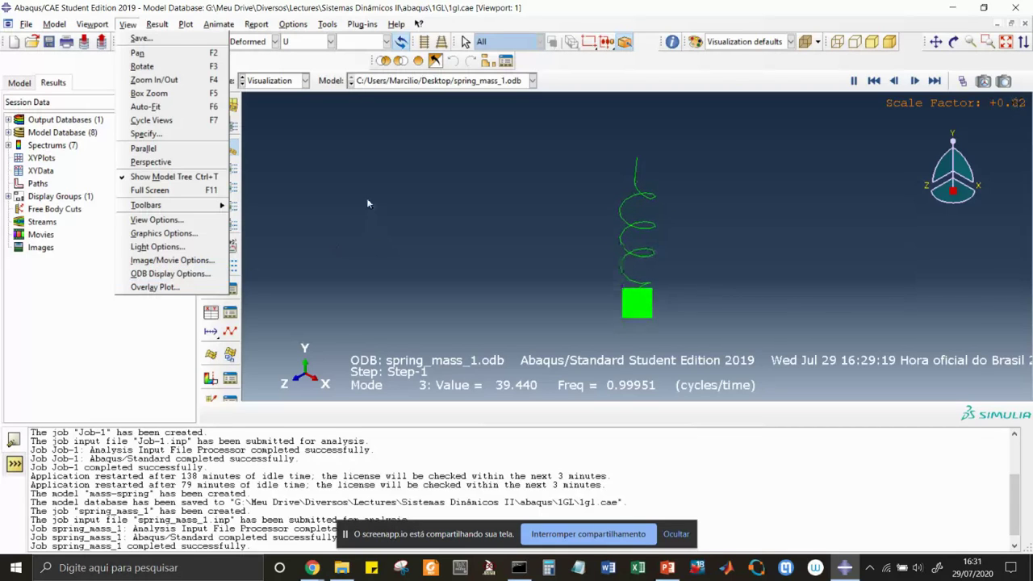
pyautogui.click(385, 274)
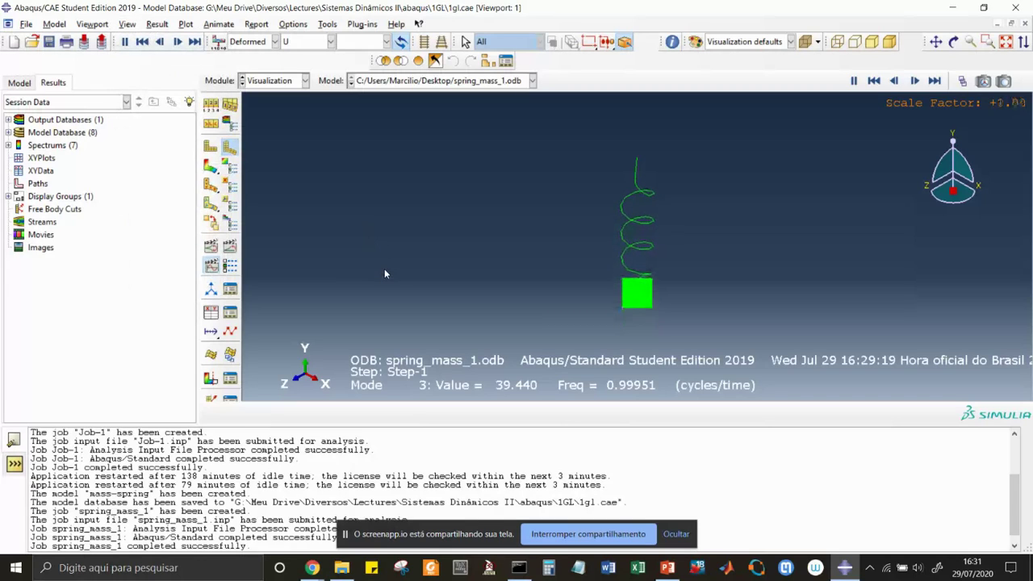